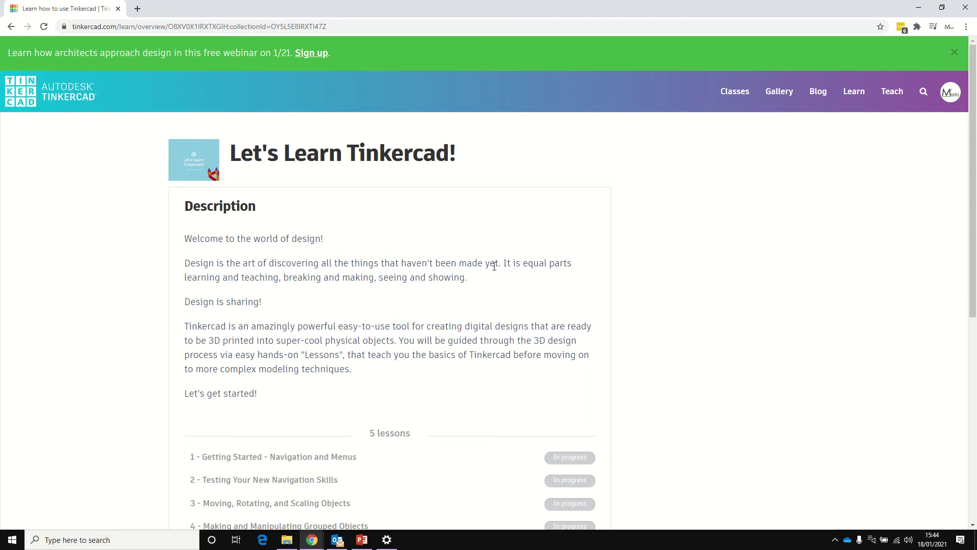
Resume lesson 5, Use the Align Tools and the Workplane Helper, and advance to its Getting Started page
scroll(494, 266, down, 2)
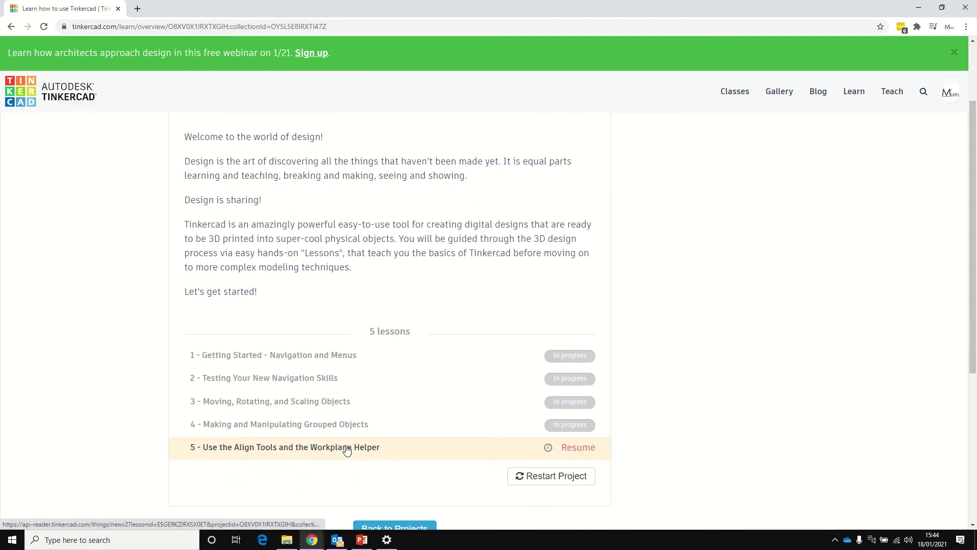
click(569, 449)
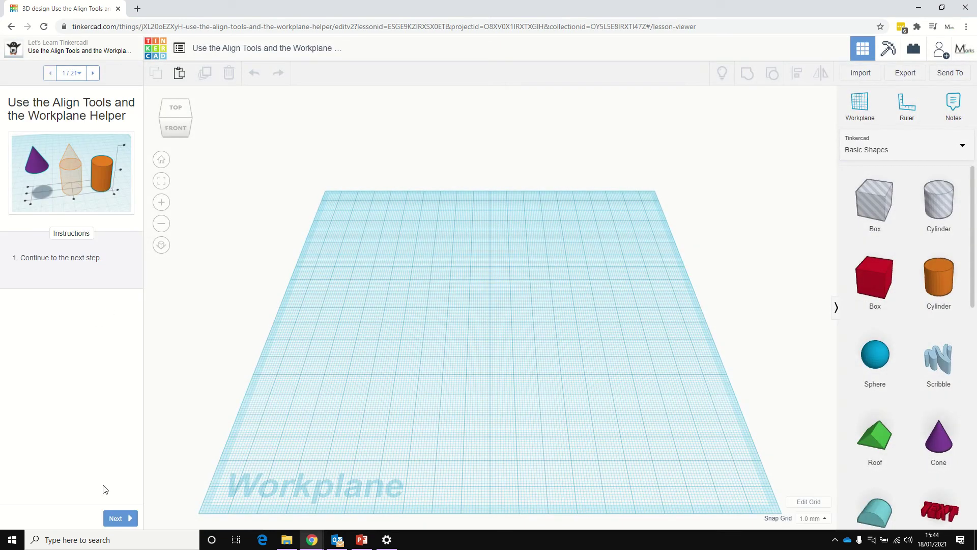
click(117, 518)
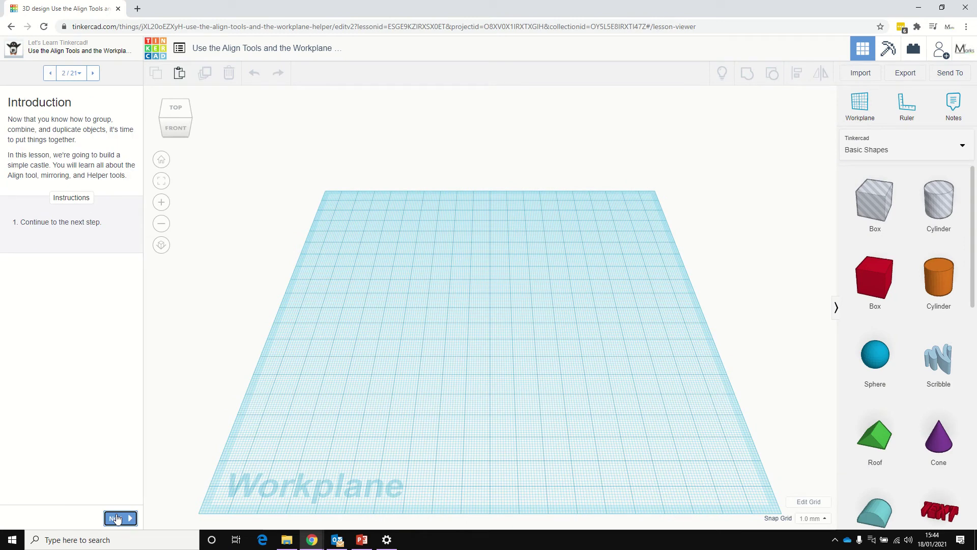
click(117, 518)
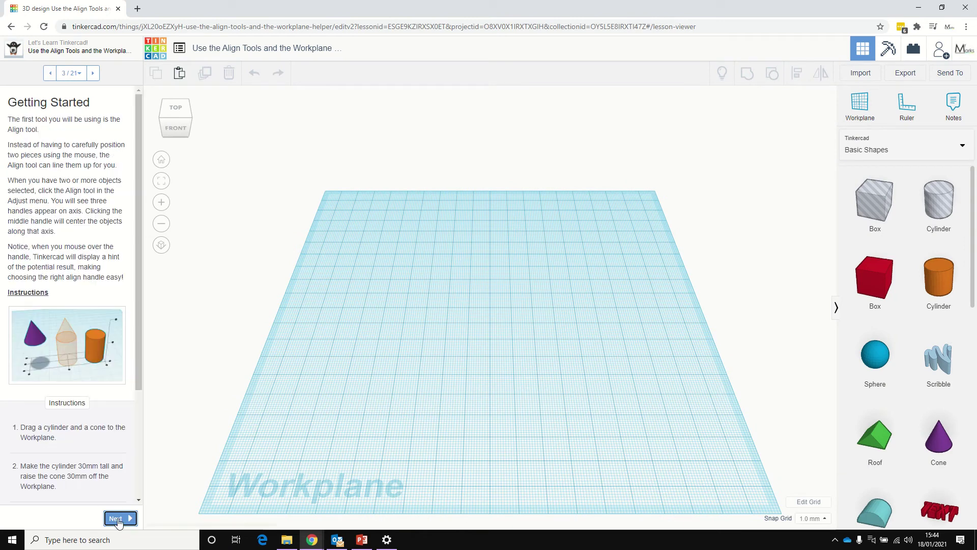
Place a 30 mm tall cylinder on the highlighted outline and a cone beside it, raised 30 mm off the workplane
scroll(120, 441, down, 3)
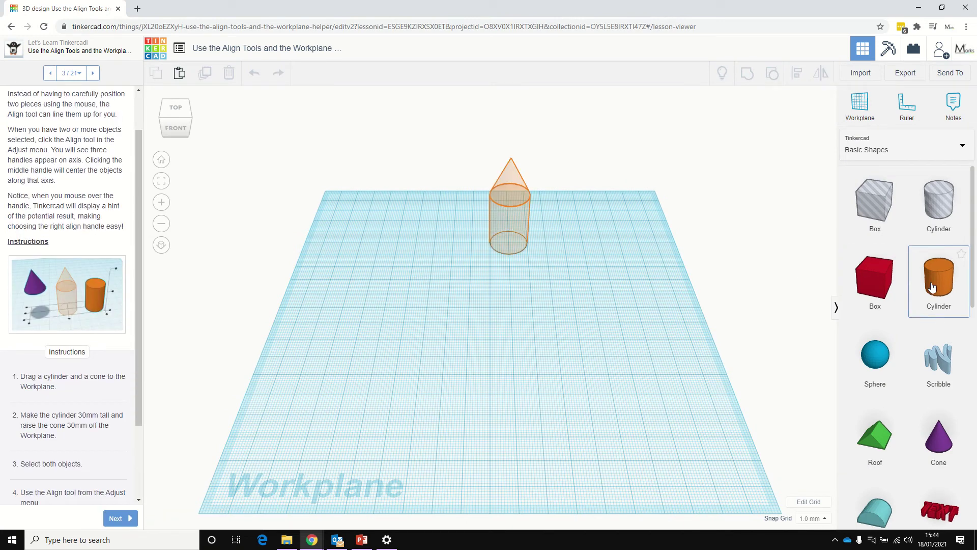
drag(939, 278, 511, 193)
drag(939, 438, 564, 245)
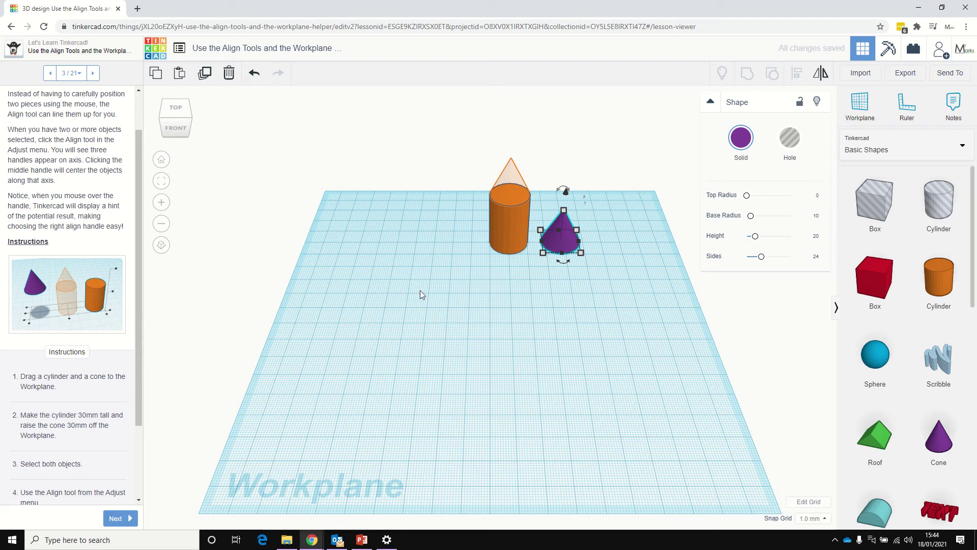
drag(566, 194, 578, 144)
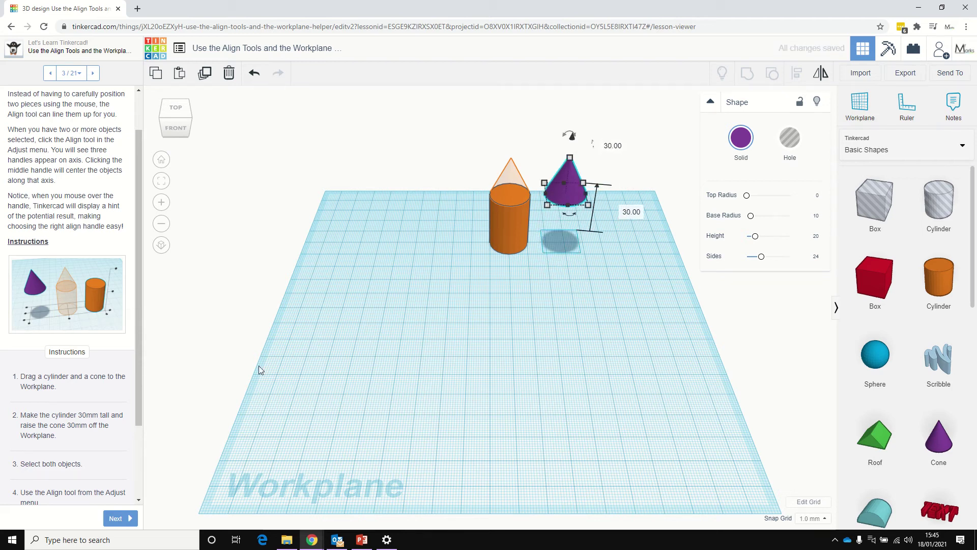
Align the cone and the cylinder to each other's centers along both the X and Y axes
scroll(17, 380, down, 2)
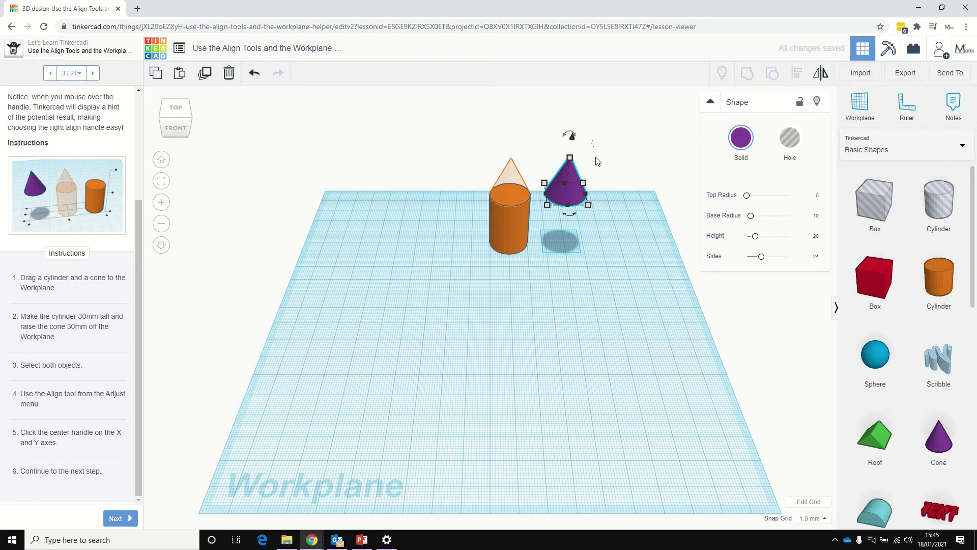
scroll(545, 272, up, 5)
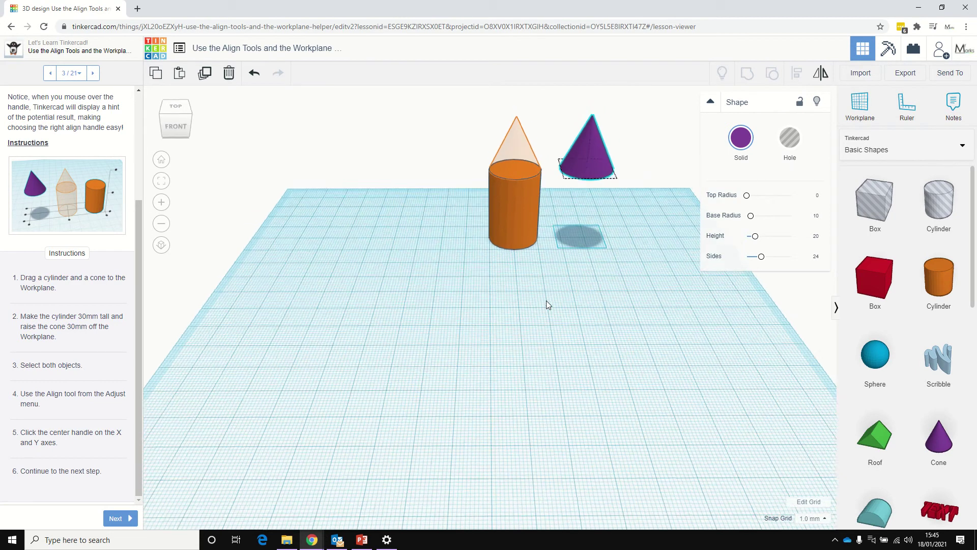
scroll(546, 301, down, 1)
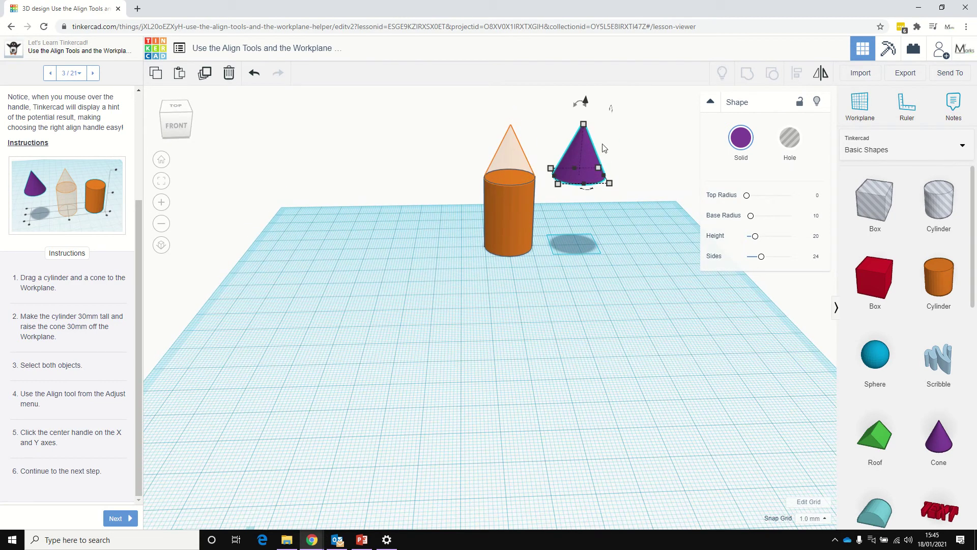
shift+click(524, 213)
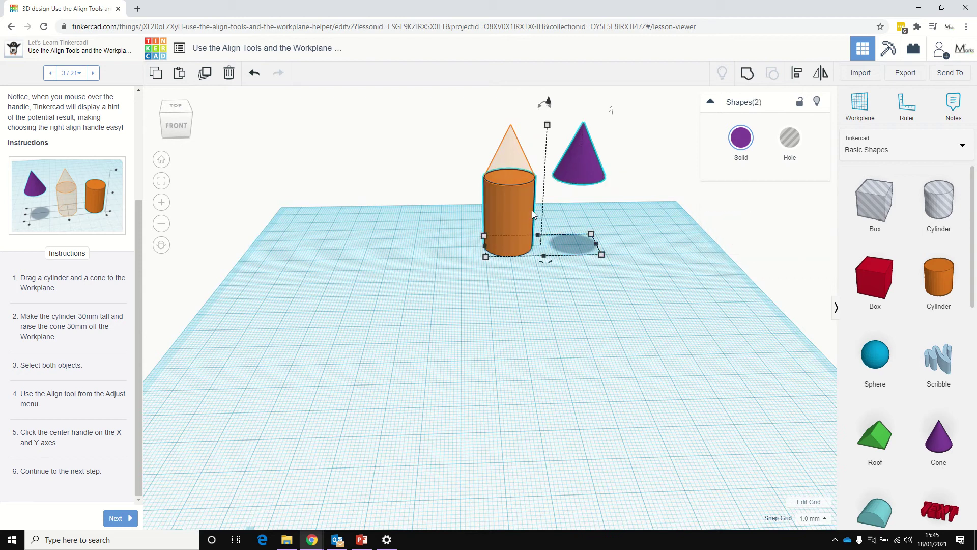
click(793, 83)
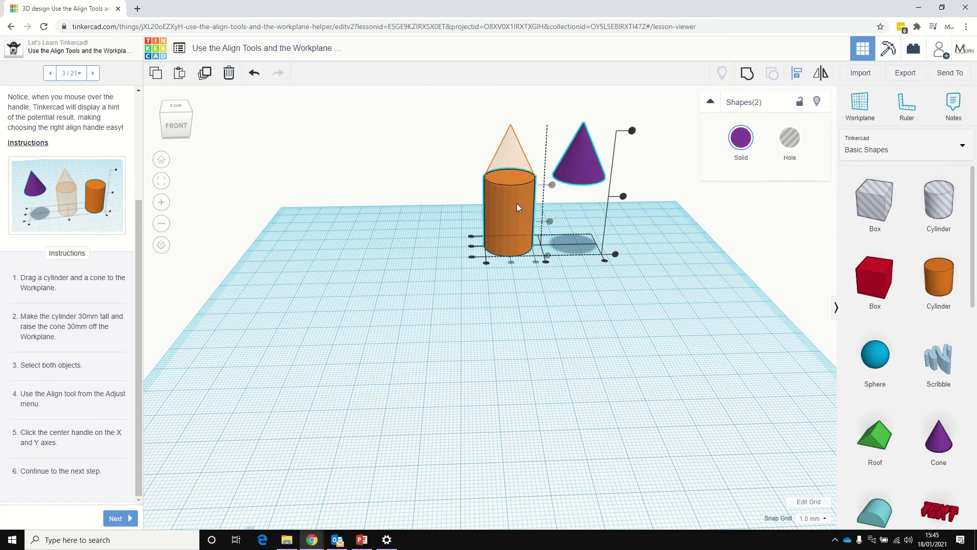
click(512, 263)
right_drag(505, 297, 352, 296)
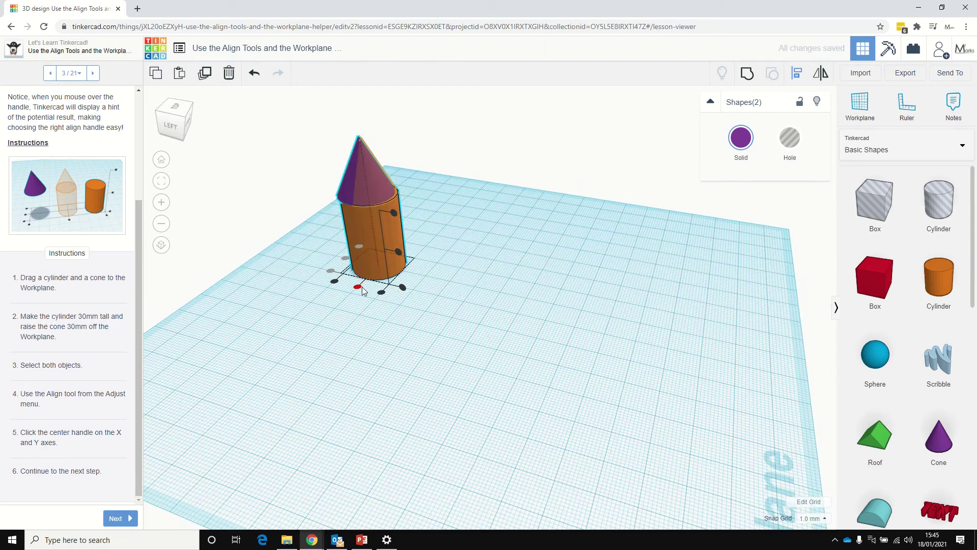
click(361, 288)
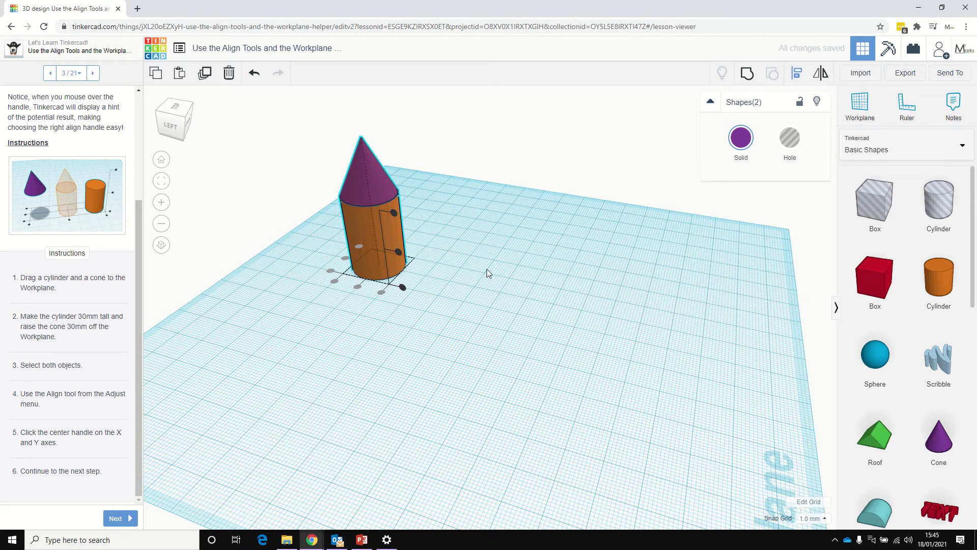
Continue to lesson page 4 and add a box wall 60 mm long, 4 mm thick and 20 mm tall by the tower
click(119, 519)
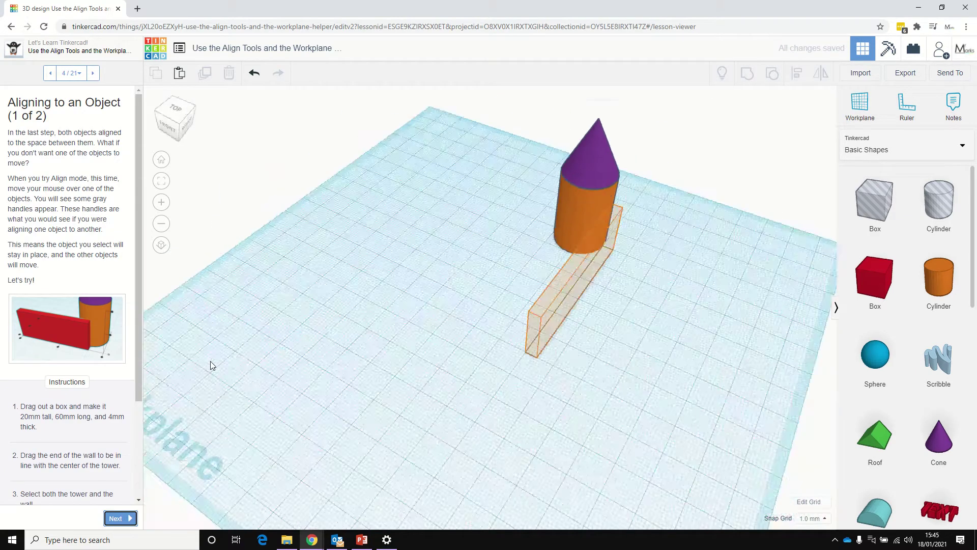
drag(888, 295, 634, 286)
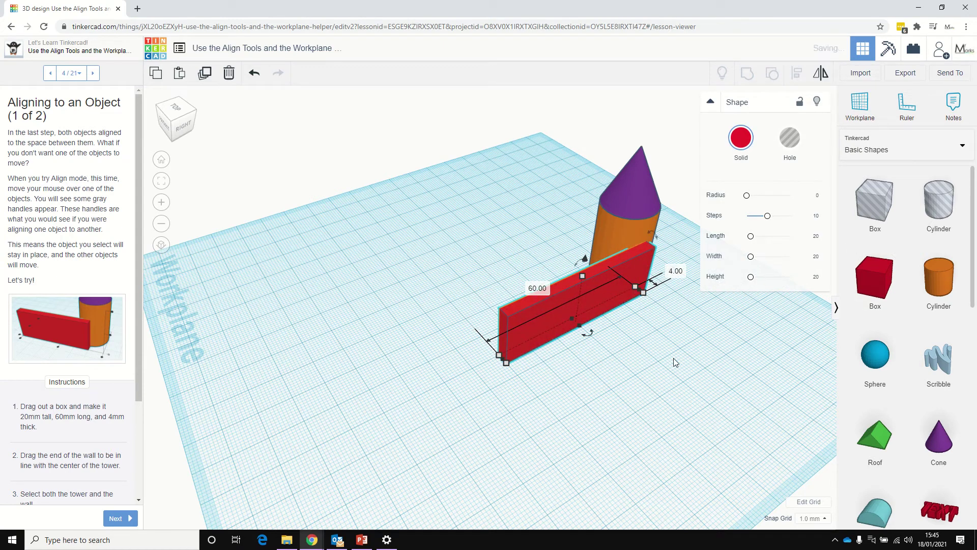
right_drag(673, 358, 469, 348)
Align the wall to the stationary tower using the limit handle so the wall face is tangent to the cylinder, as lesson page 5 instructs
scroll(75, 444, down, 1)
scroll(75, 444, down, 2)
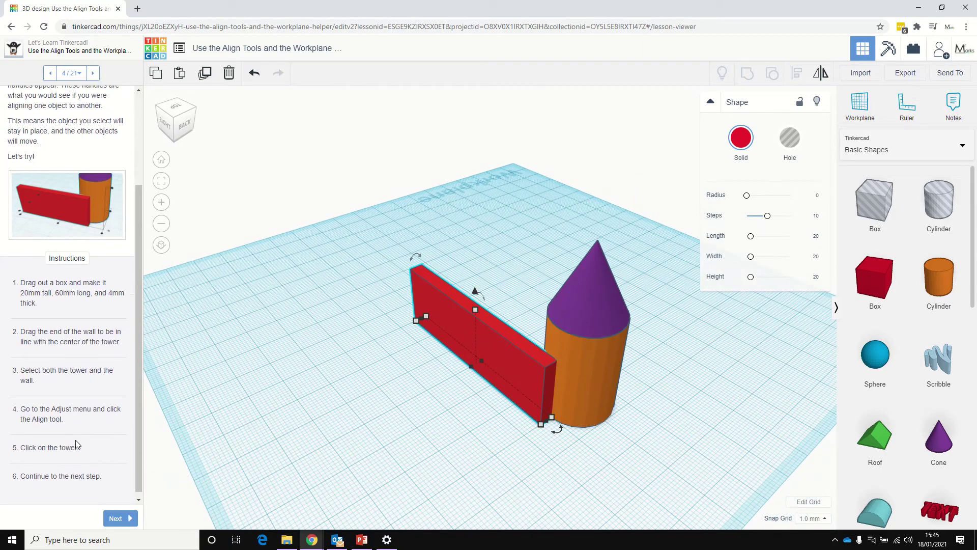
click(595, 374)
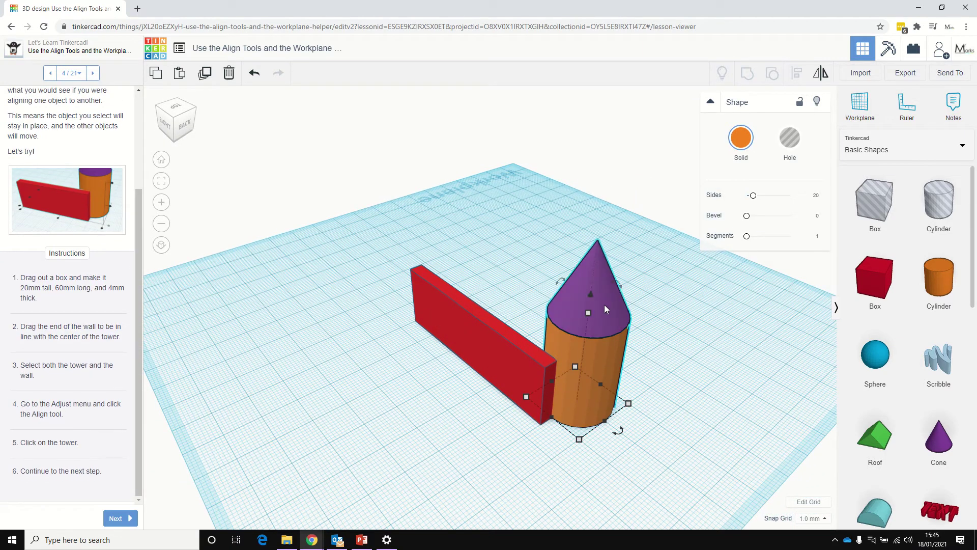
shift+click(525, 381)
shift+click(502, 349)
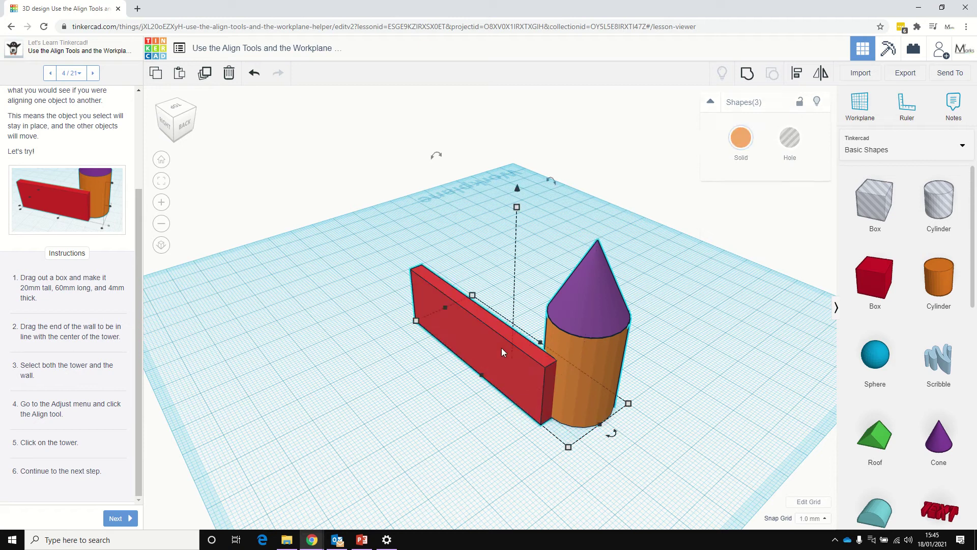
click(797, 73)
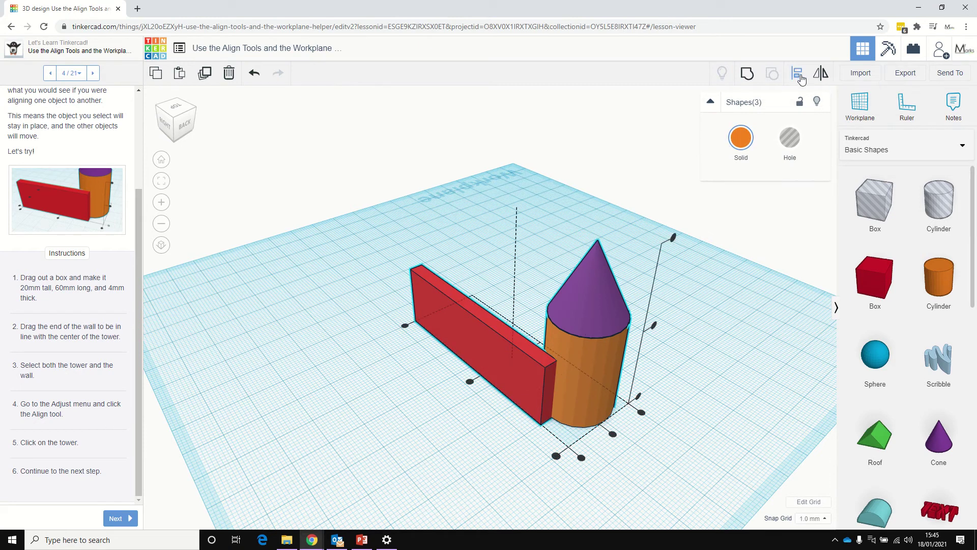
click(601, 377)
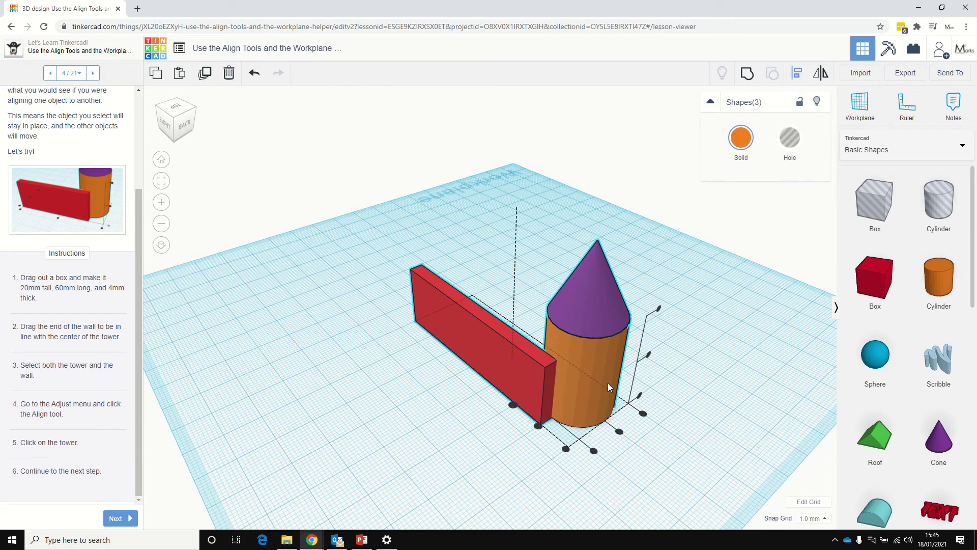
click(120, 519)
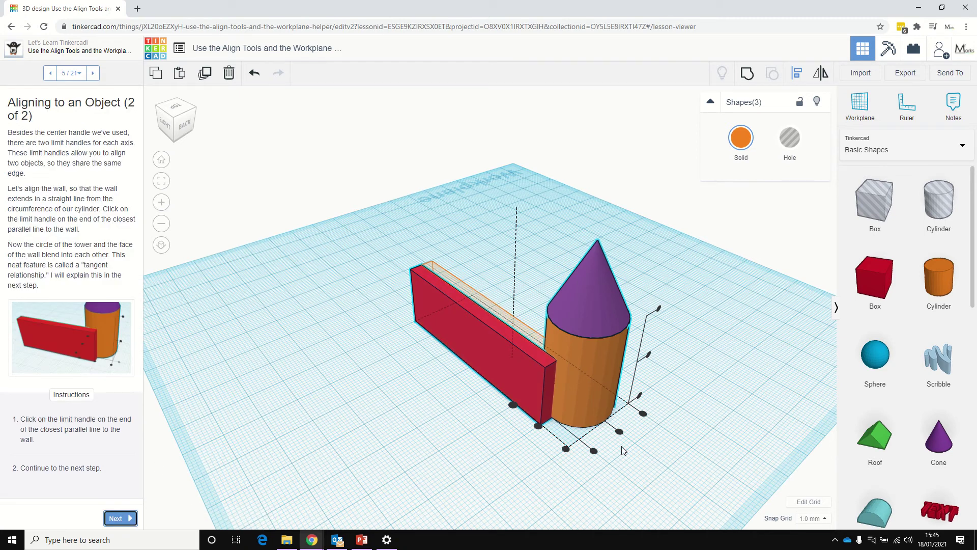
click(594, 451)
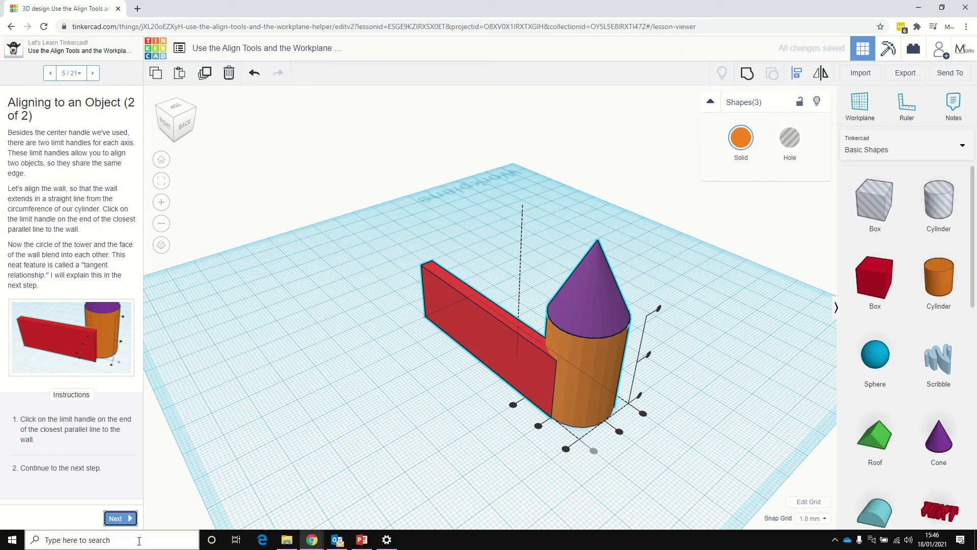
Advance to the Copying and Pasting lesson page, then copy and paste the tower's cone and cylinder together
click(121, 520)
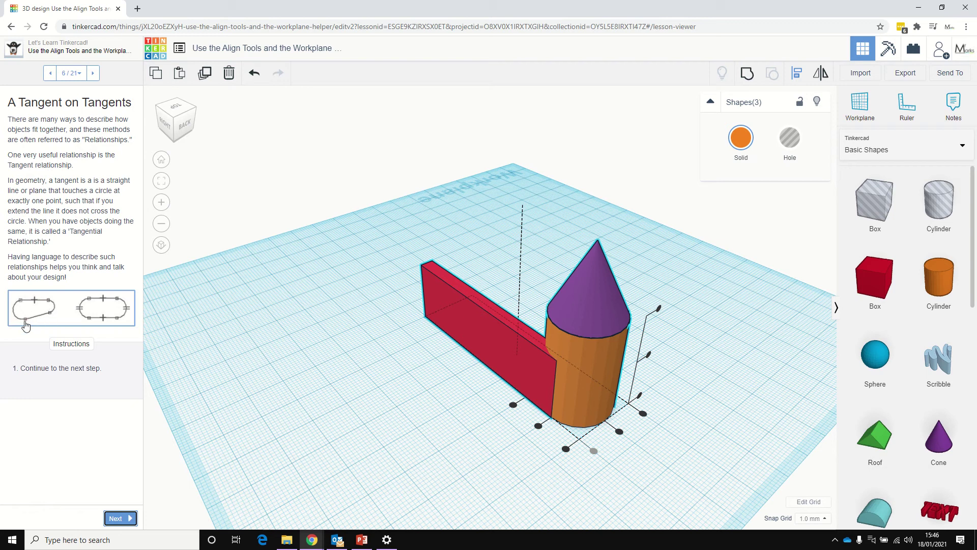
click(120, 518)
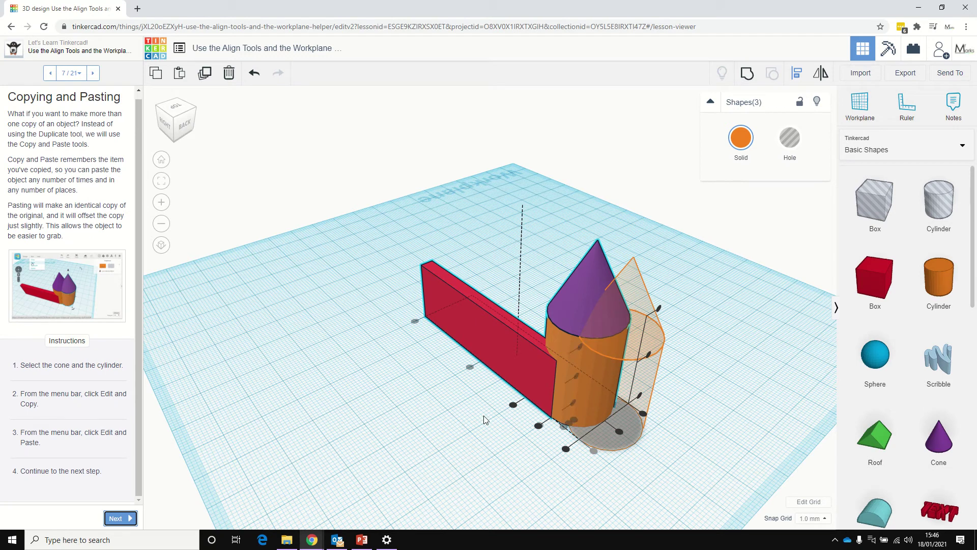
click(452, 427)
click(570, 338)
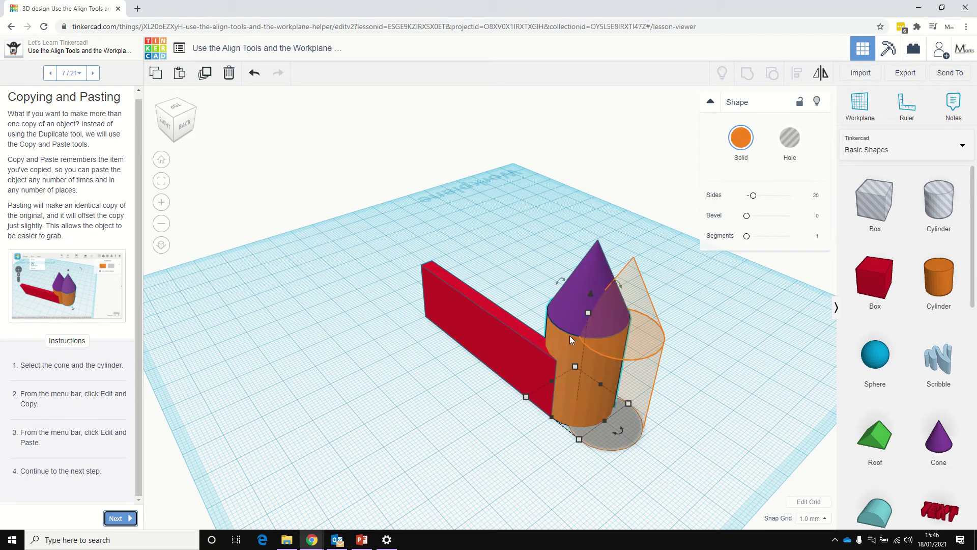
shift+click(569, 316)
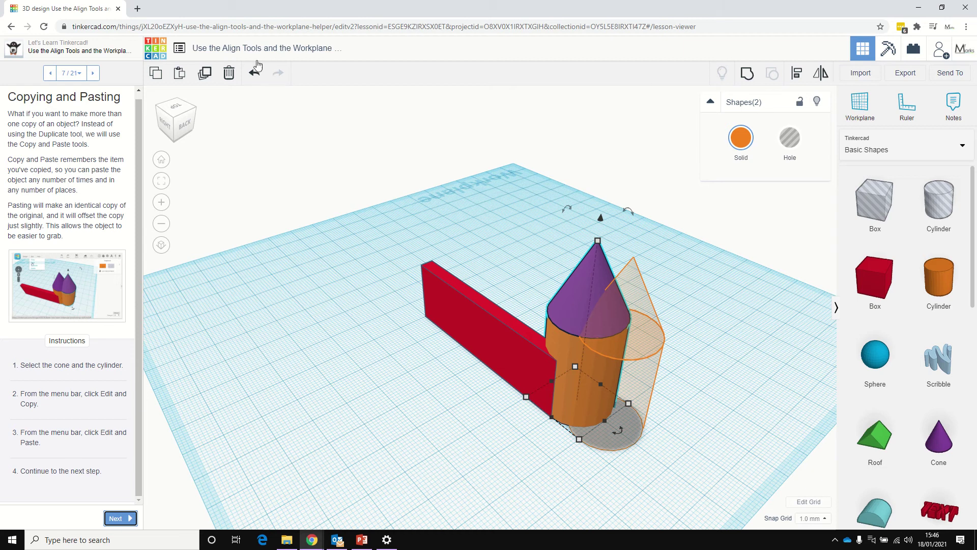
click(149, 75)
click(179, 72)
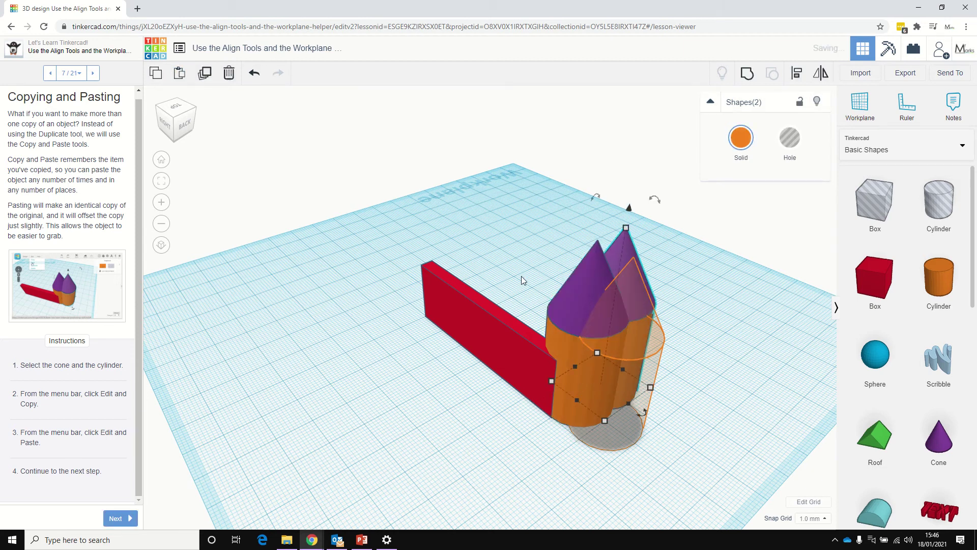
Continue to Aligning Multiple Objects and move the copied tower and roof onto the outline at the wall's free end
right_drag(696, 356, 591, 408)
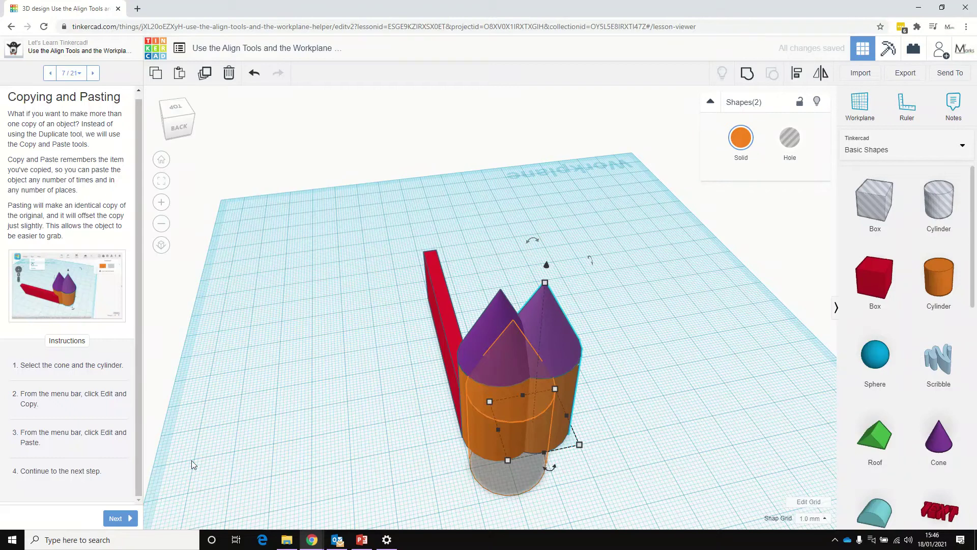
click(117, 518)
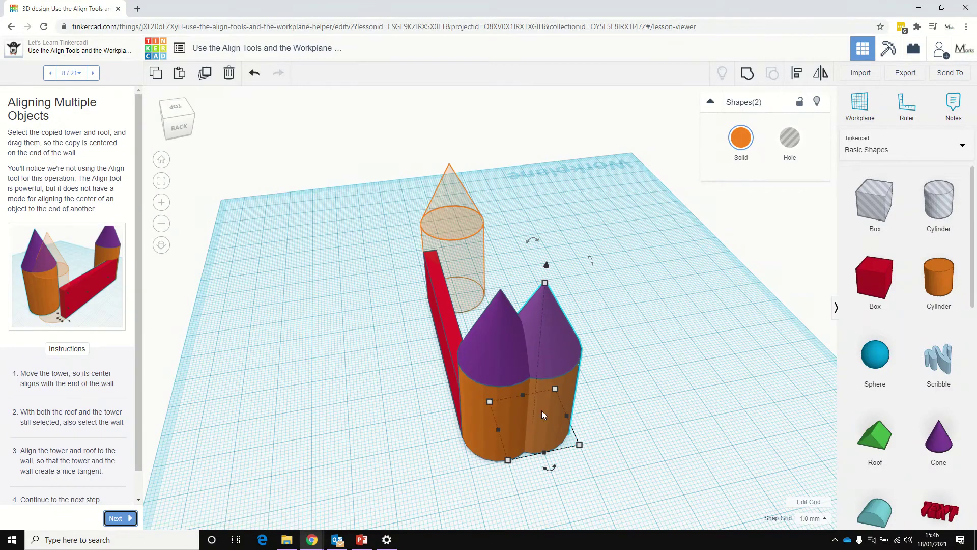
drag(579, 366, 487, 236)
right_drag(331, 345, 462, 352)
drag(438, 328, 455, 335)
click(513, 427)
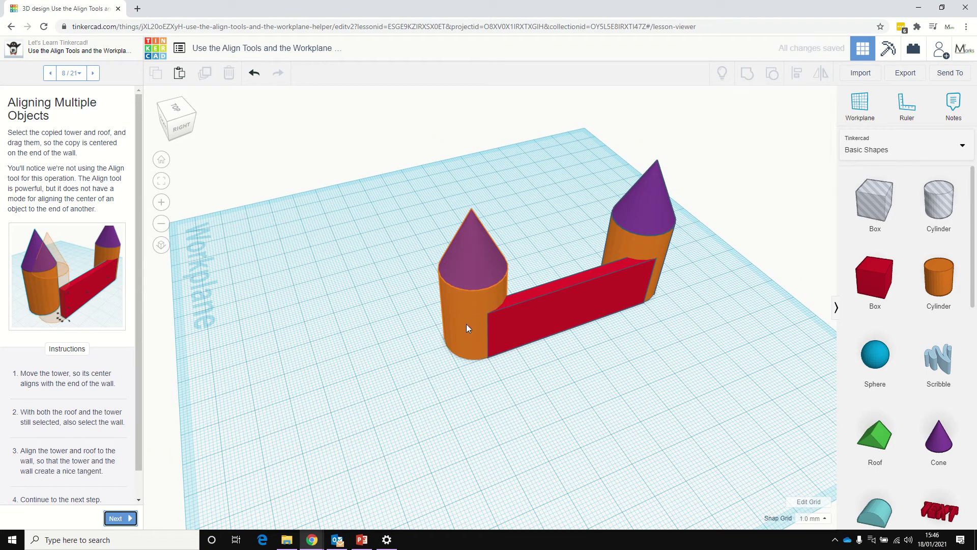
Continue to the We Want Taller Towers page, raise the copied tower's cone to 40 mm and make its cylinder 40 mm tall
scroll(109, 509, down, 1)
click(112, 518)
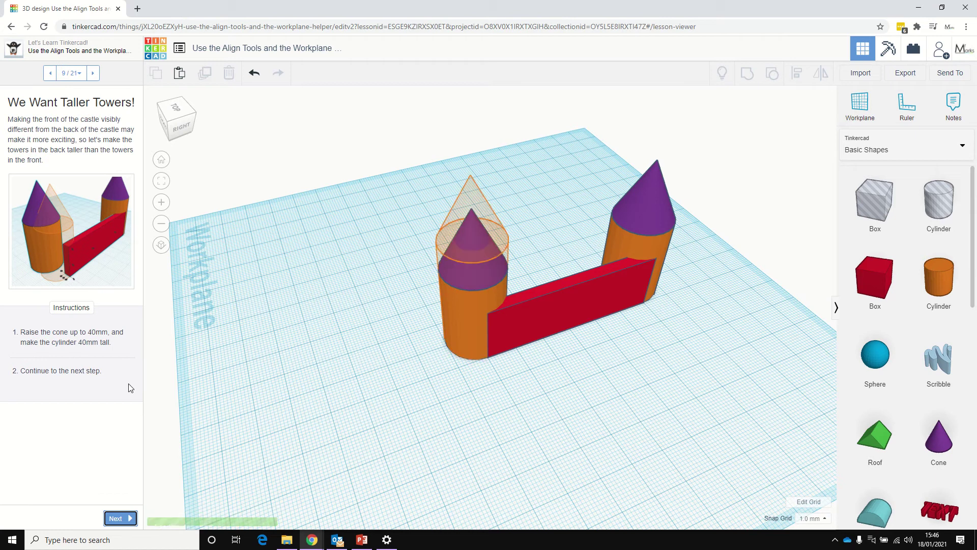
click(482, 239)
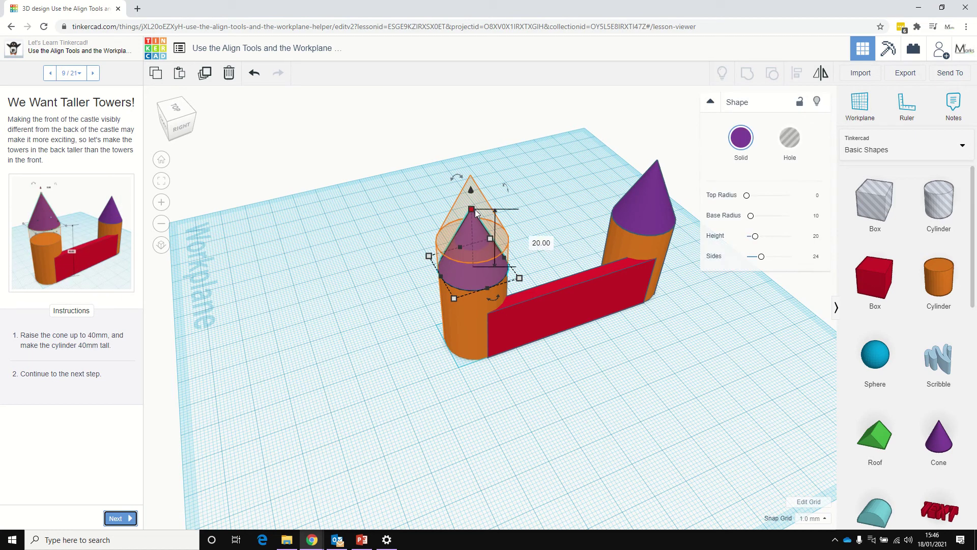
drag(471, 181, 479, 156)
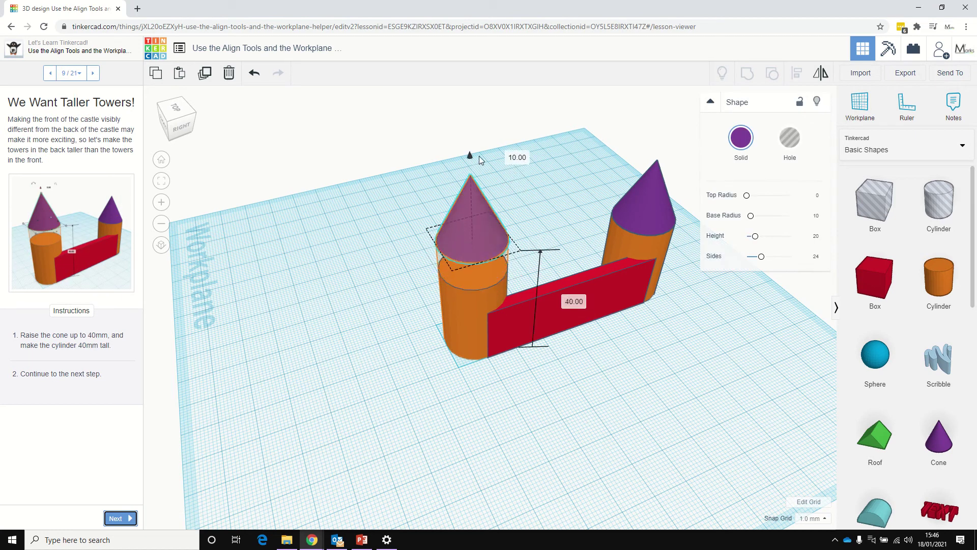
click(464, 282)
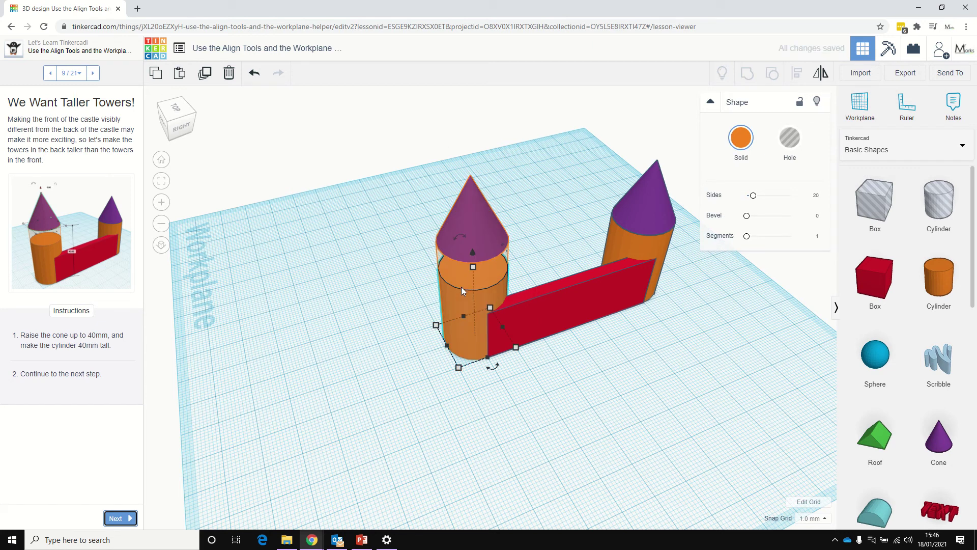
drag(473, 266, 473, 240)
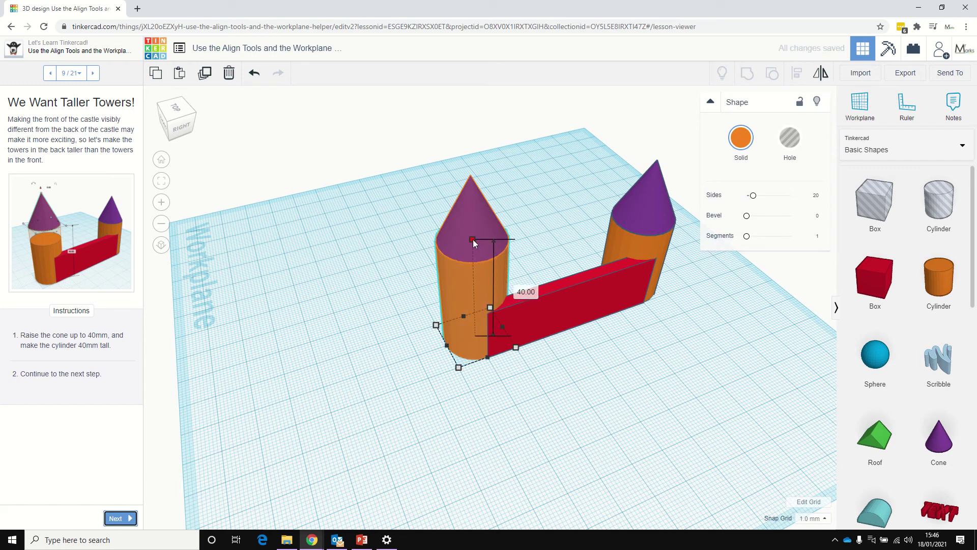
Continue to the Copy Wall and Align It to the Tower page, then copy and paste the existing wall
click(113, 518)
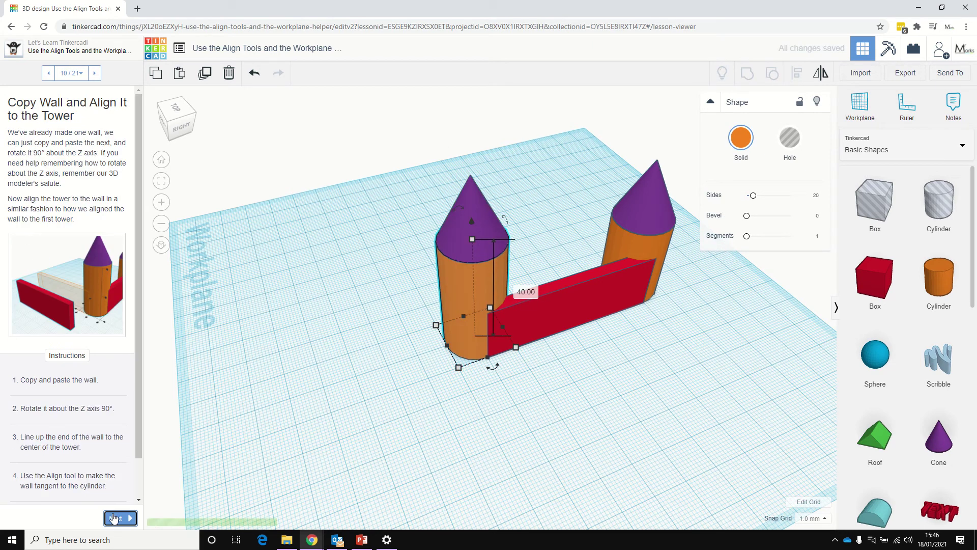
click(575, 314)
click(156, 73)
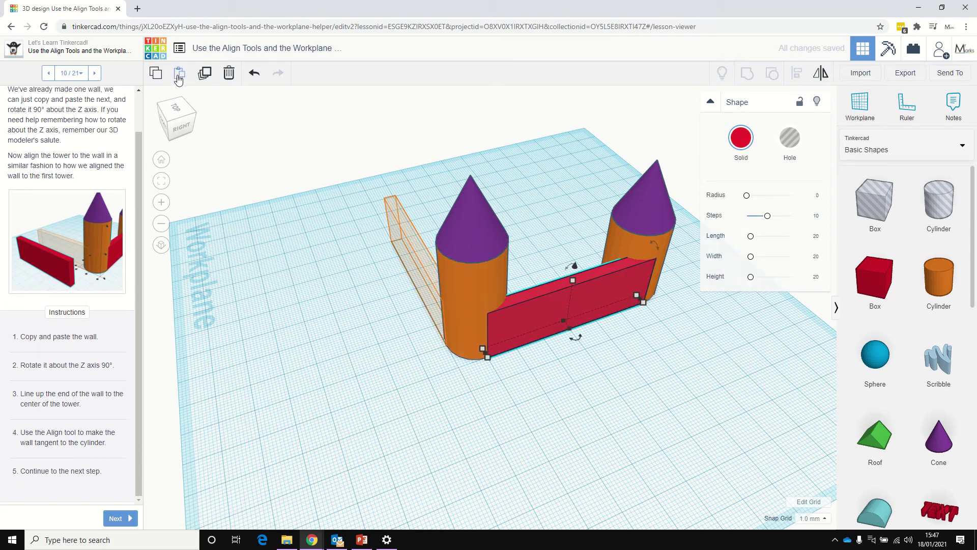
click(179, 73)
Rotate the pasted wall 90° about the Z axis and place it beside the outline at the taller tower
drag(680, 274, 407, 280)
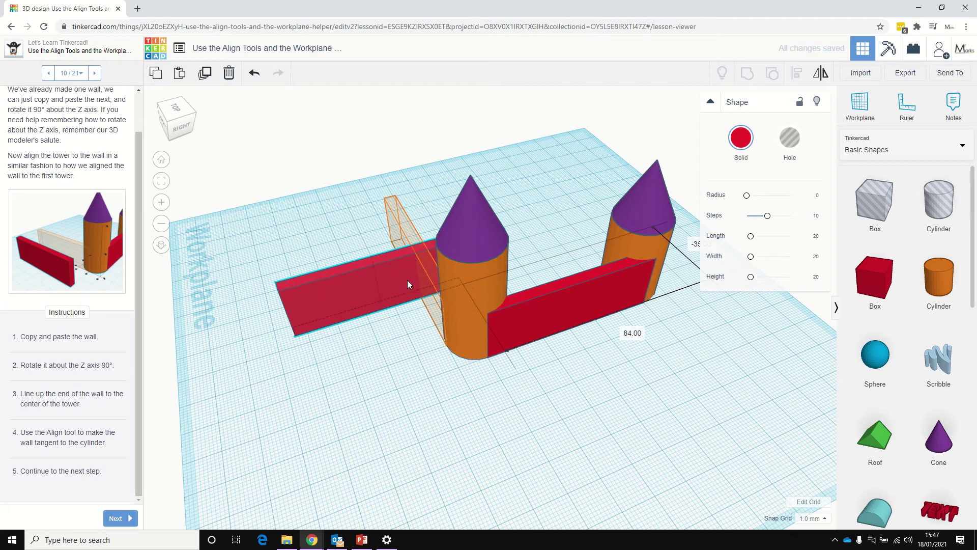
drag(383, 317, 324, 306)
right_drag(410, 423, 496, 421)
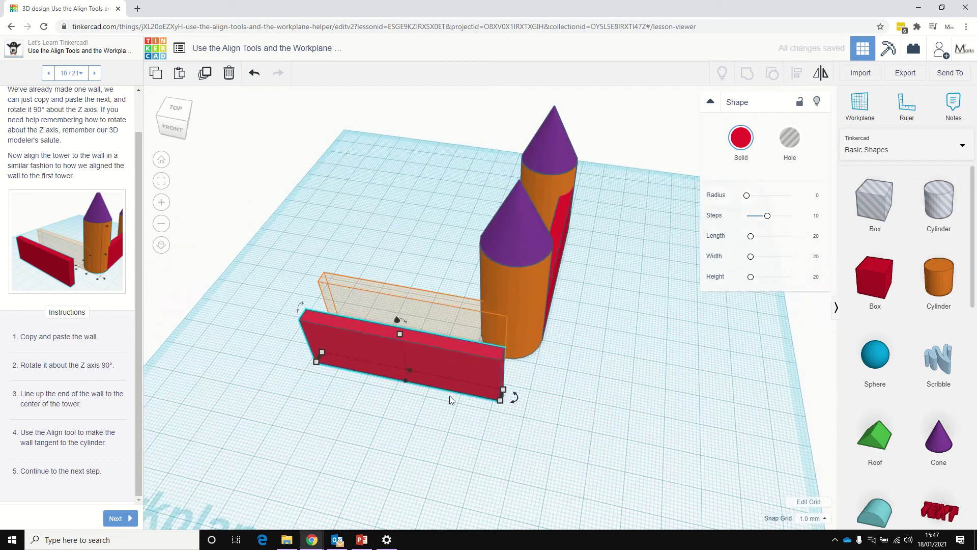
mouse_move(450, 395)
mouse_down()
mouse_move(456, 352)
mouse_move(427, 372)
mouse_move(437, 384)
mouse_up()
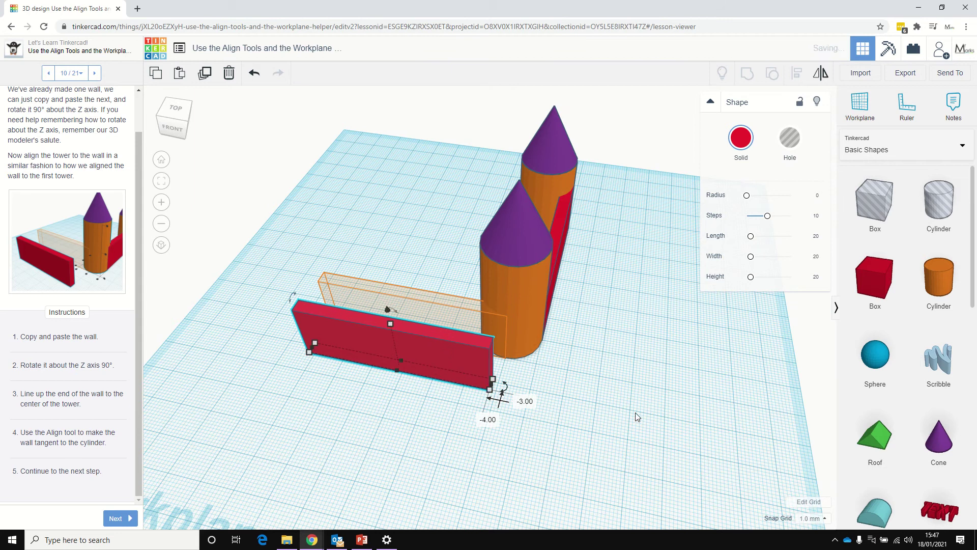
right_drag(496, 394, 534, 414)
click(533, 413)
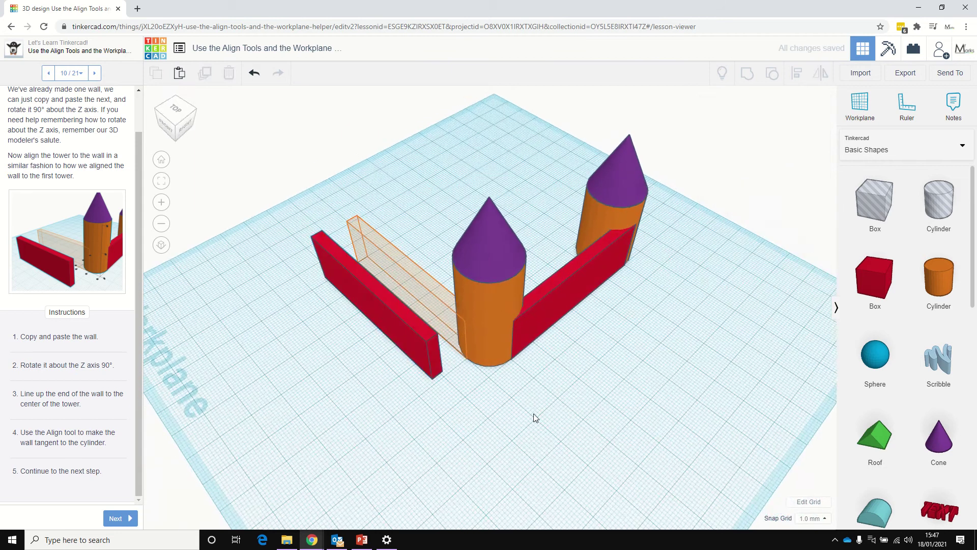
Align the rotated wall and the taller tower's cylinder so the wall face is tangent to the cylinder
click(407, 331)
shift+click(493, 304)
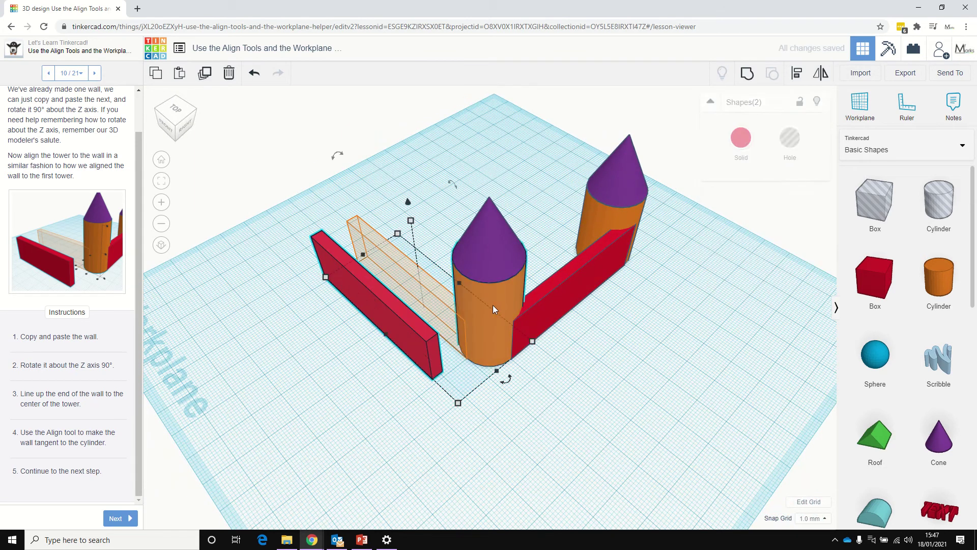
click(797, 73)
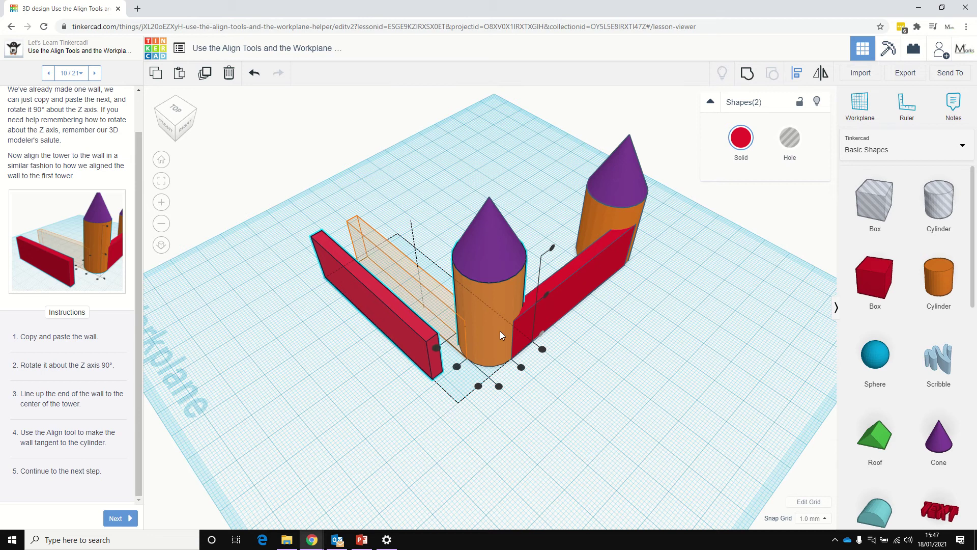
right_drag(504, 349, 513, 381)
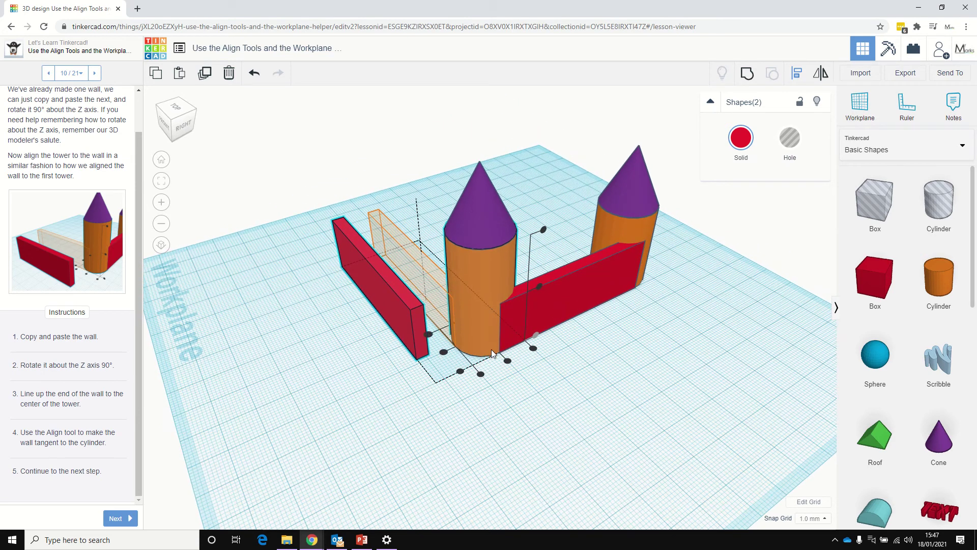
click(481, 374)
Shift the aligned wall 2 mm along its length so its end lines up with the tower's center
right_drag(461, 399, 511, 408)
click(359, 382)
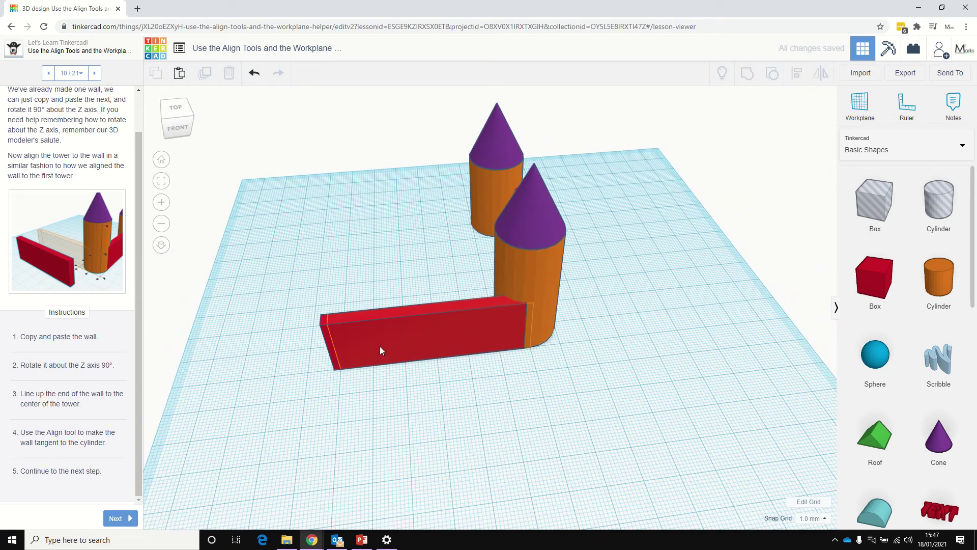
drag(383, 346, 385, 345)
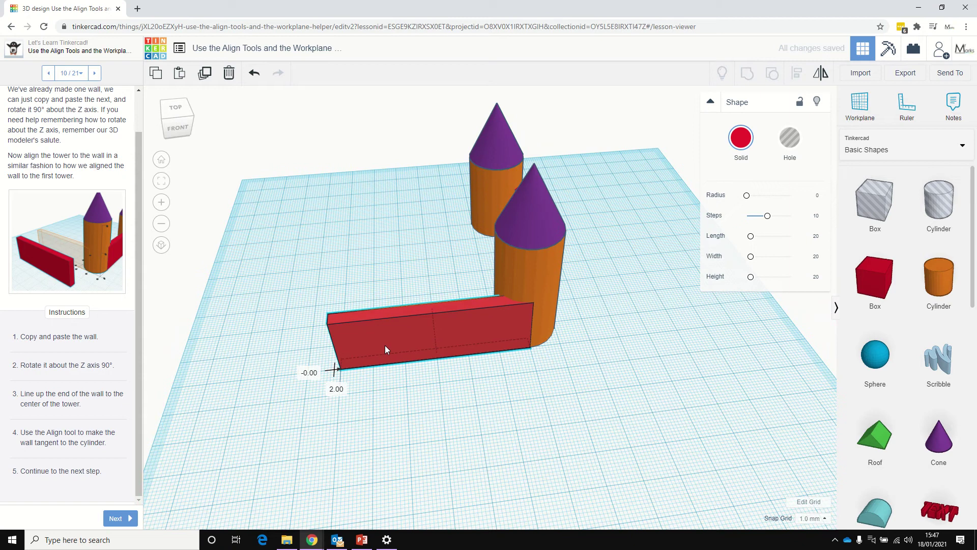
click(423, 391)
Continue to the Copy and Align the Next Wall page, then copy and paste the wall at the taller tower
click(115, 518)
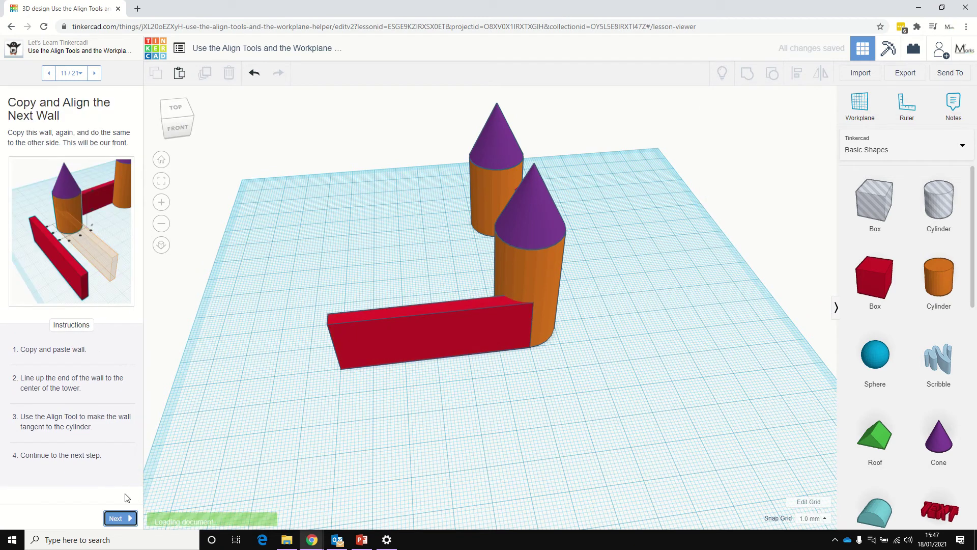
click(441, 332)
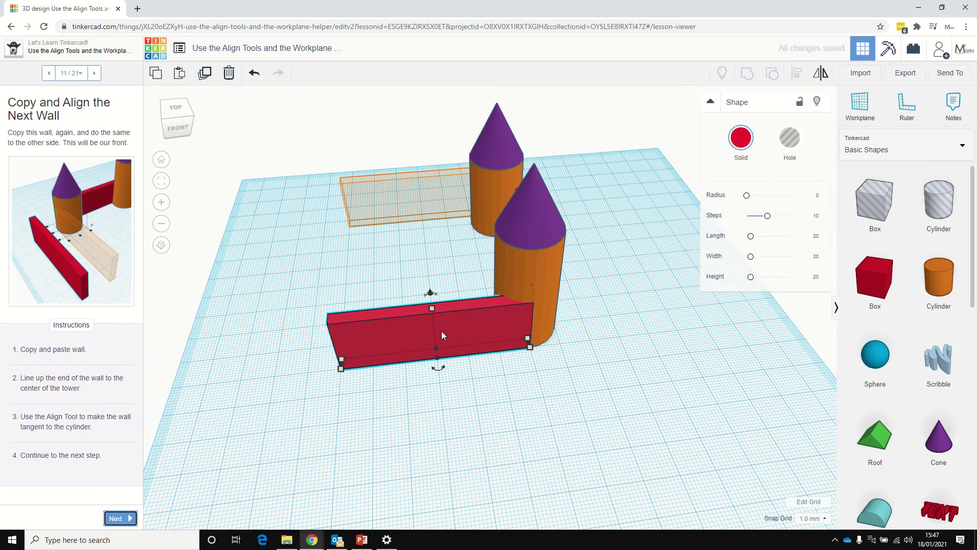
click(155, 73)
click(179, 73)
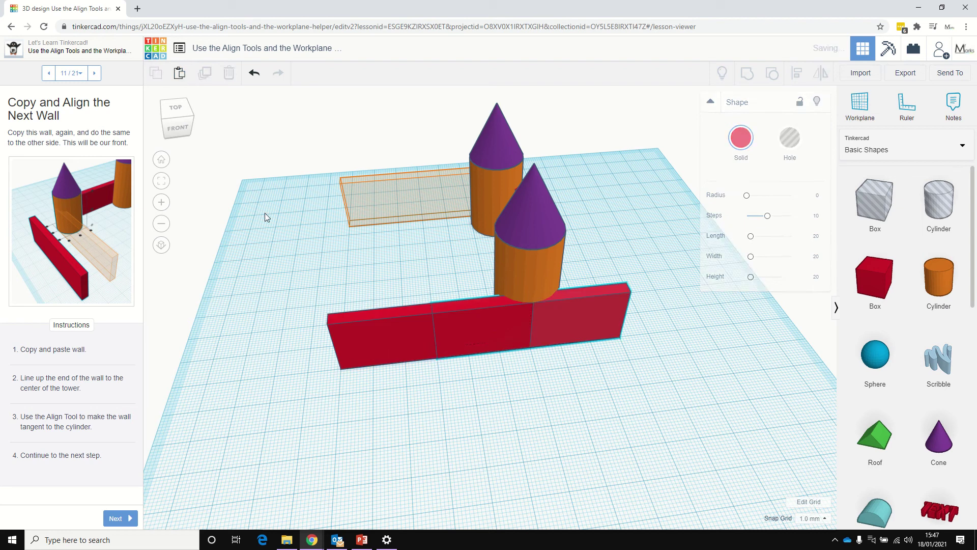
Move the pasted wall to the shorter tower, beside the outline, with its end in line with the tower's center
drag(591, 319, 402, 219)
right_drag(372, 302, 557, 377)
drag(557, 381, 437, 419)
right_drag(437, 420, 437, 483)
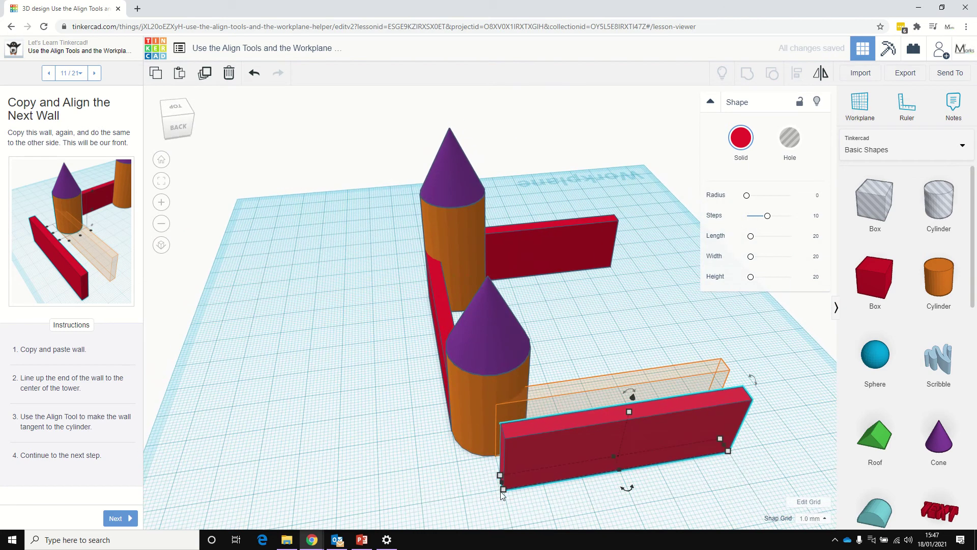
mouse_move(502, 489)
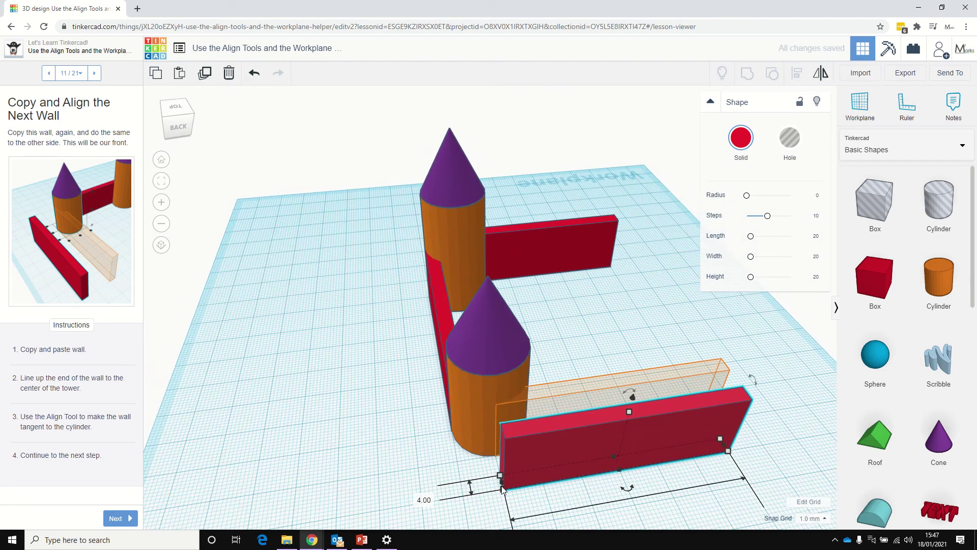
Align the new wall with the shorter tower's cylinder so the wall face is tangent to it
shift+click(476, 401)
click(795, 76)
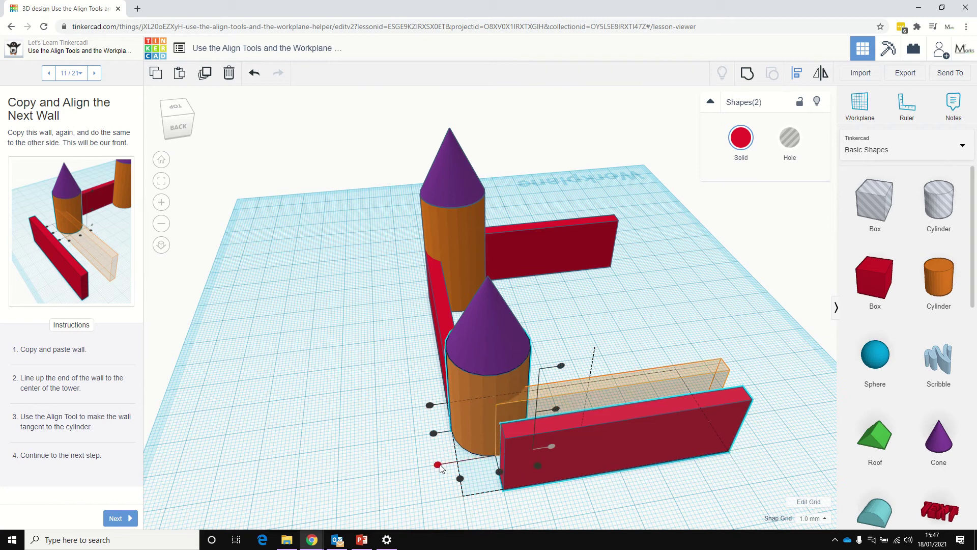
click(438, 465)
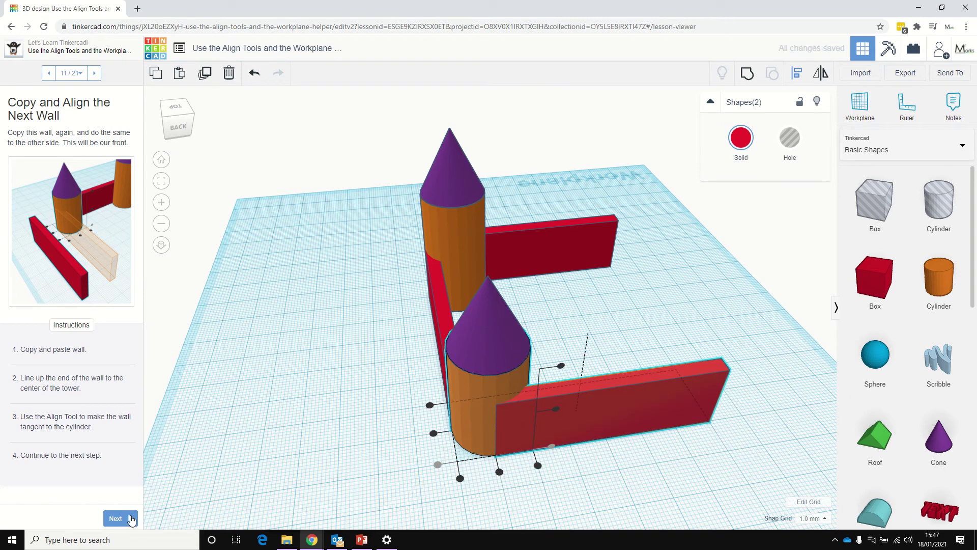
Group both towers, their cone roofs and the original wall, then copy and paste the group, as lesson page 12 instructs
click(130, 518)
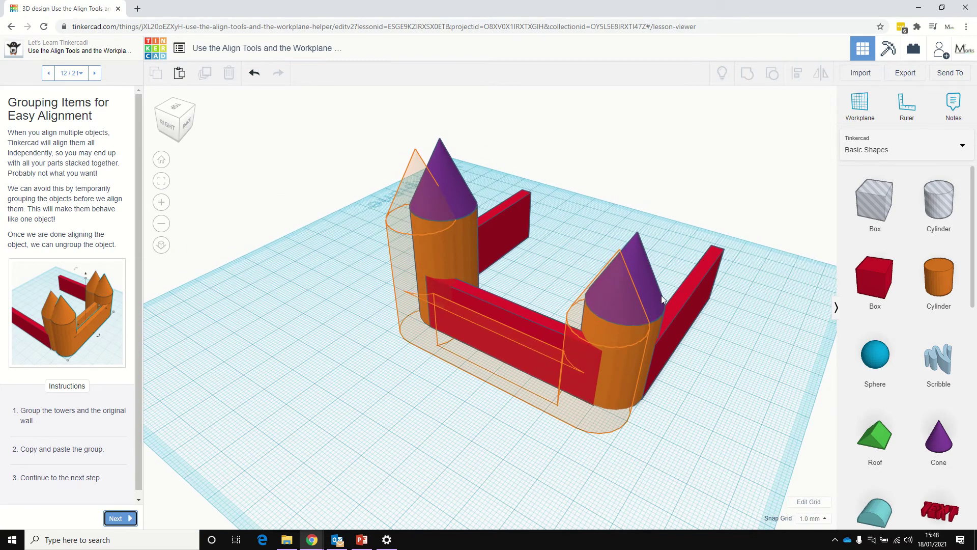
click(643, 294)
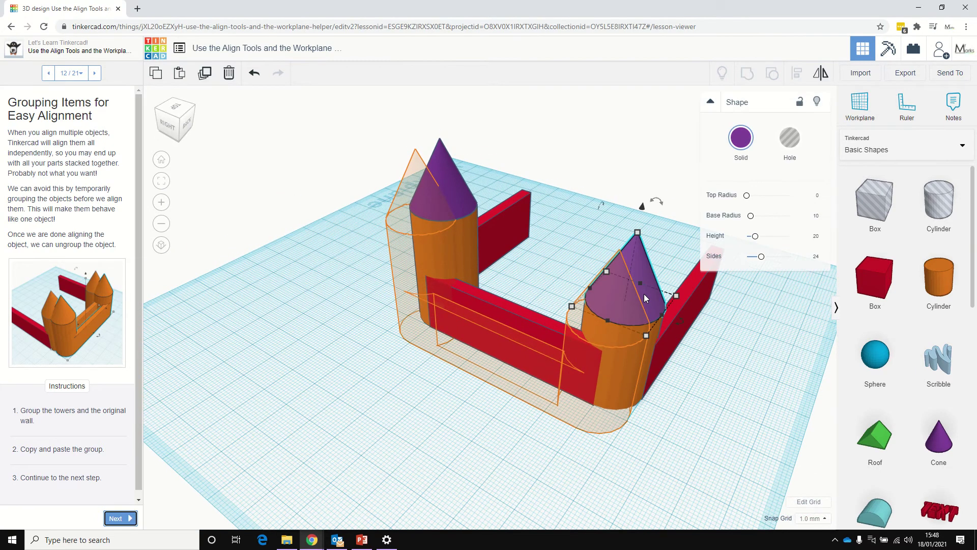
shift+click(633, 363)
shift+click(524, 316)
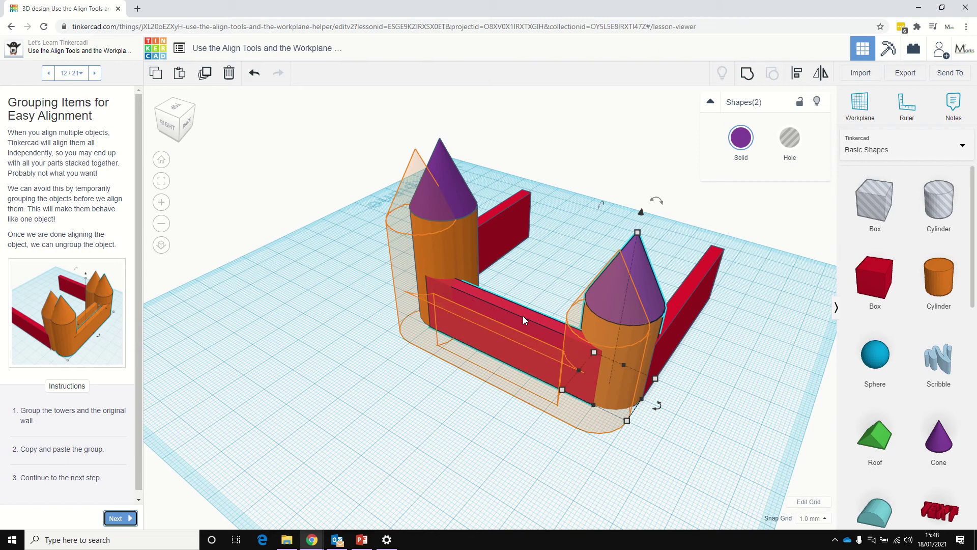
shift+click(452, 255)
shift+click(457, 193)
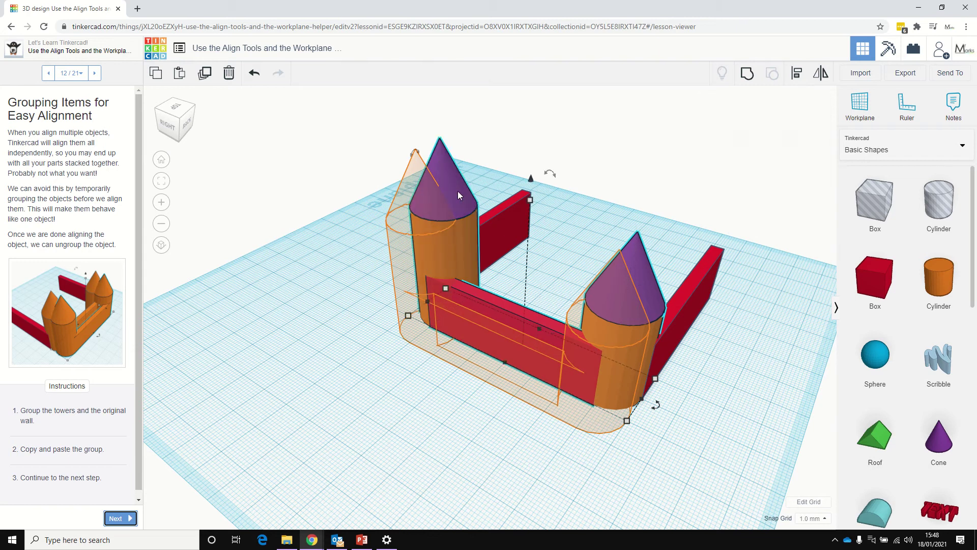
click(747, 76)
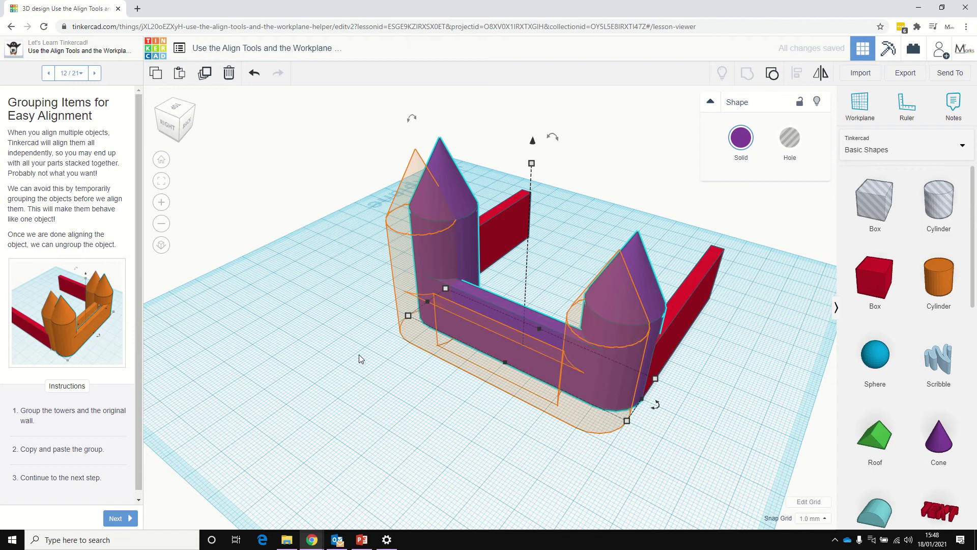
click(159, 76)
click(179, 73)
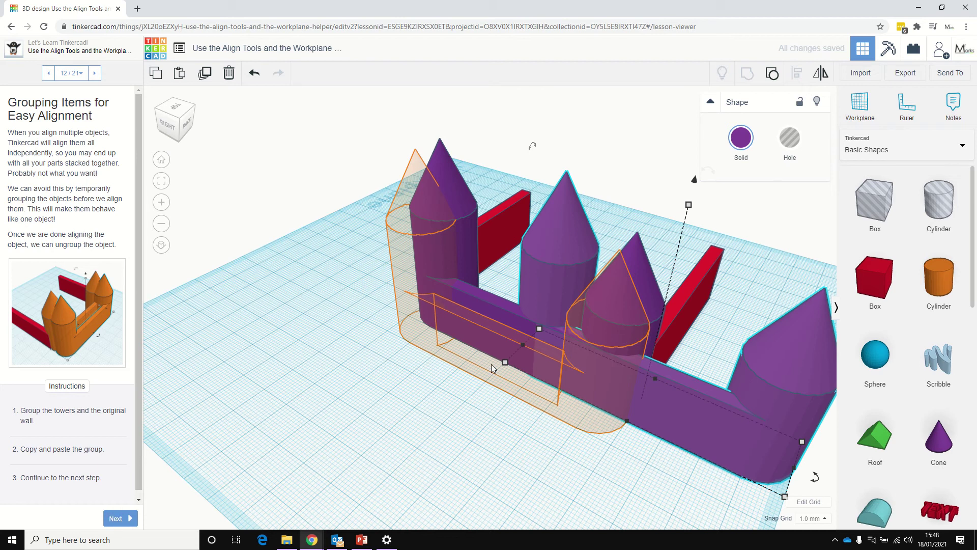
Continue to the Mirroring an Object page and move the pasted group onto the outline on the castle's opposite side
click(115, 518)
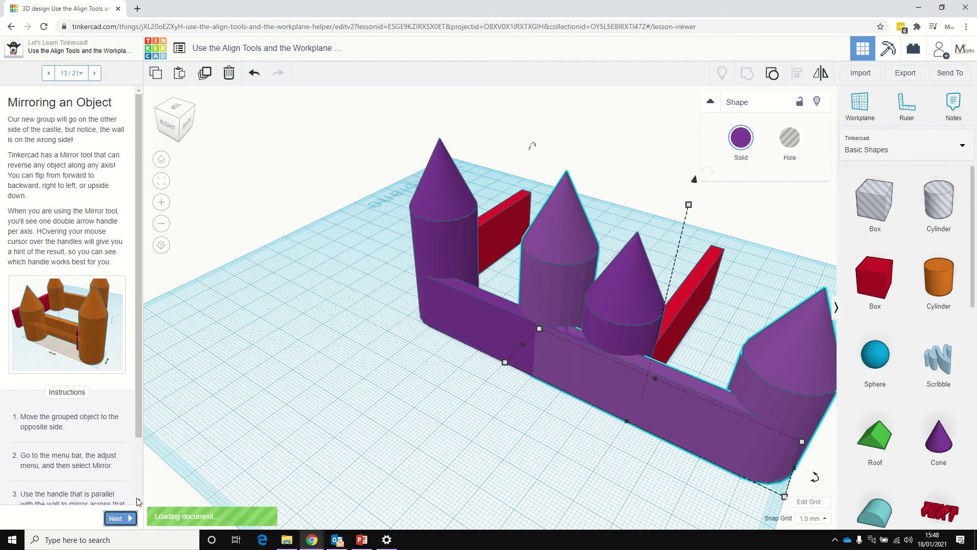
drag(655, 464, 601, 244)
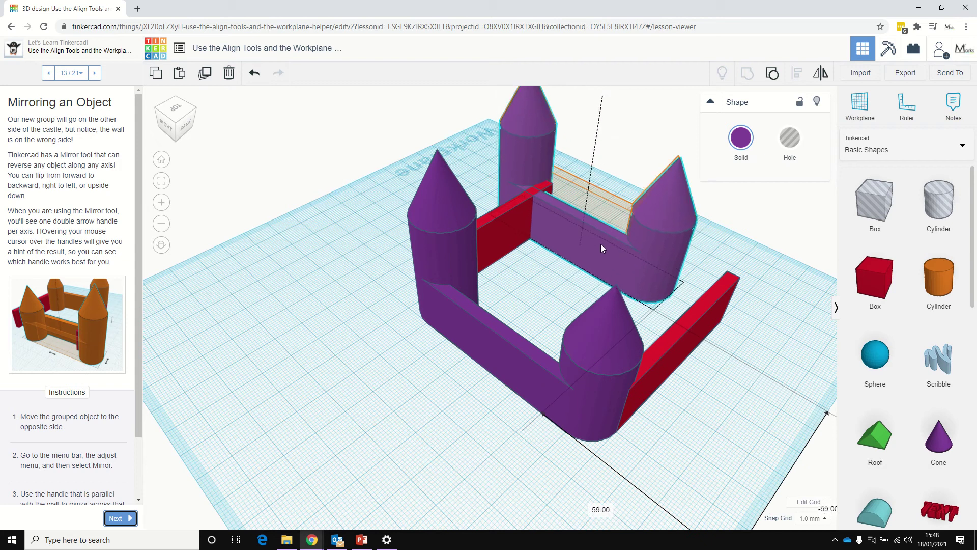
right_drag(780, 355, 613, 441)
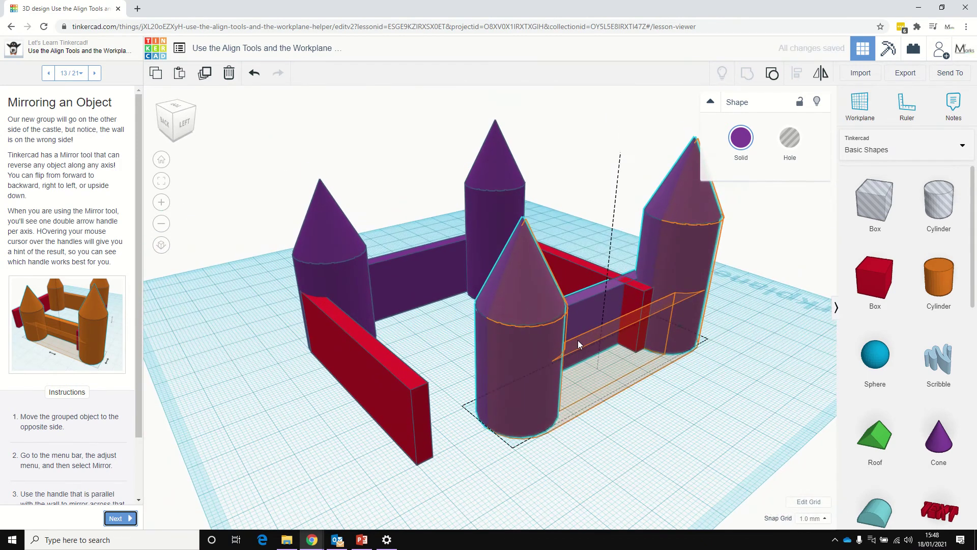
drag(578, 340, 579, 340)
right_drag(578, 340, 519, 432)
Mirror the pasted tower group across its short horizontal axis so its wall moves to the castle's outer side
scroll(105, 446, down, 3)
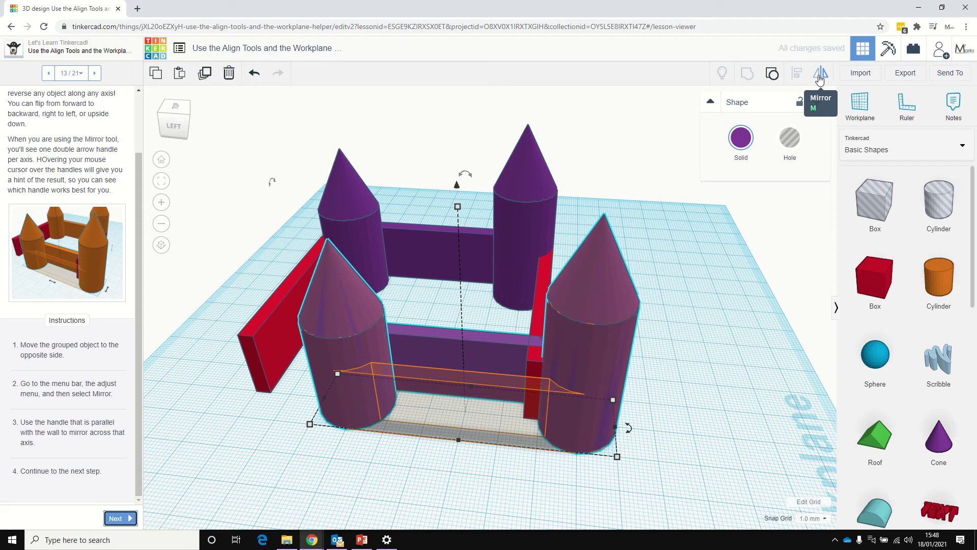
click(820, 75)
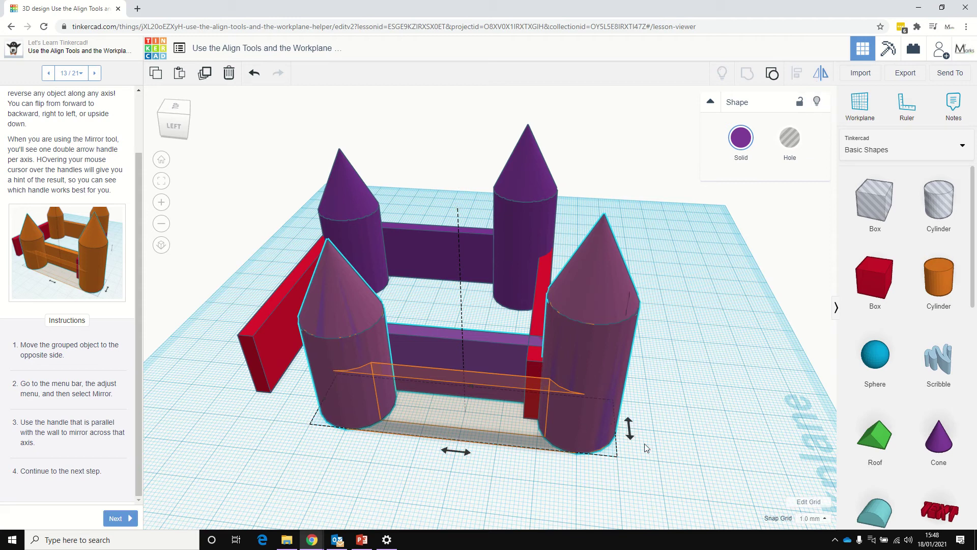
right_drag(612, 441, 409, 362)
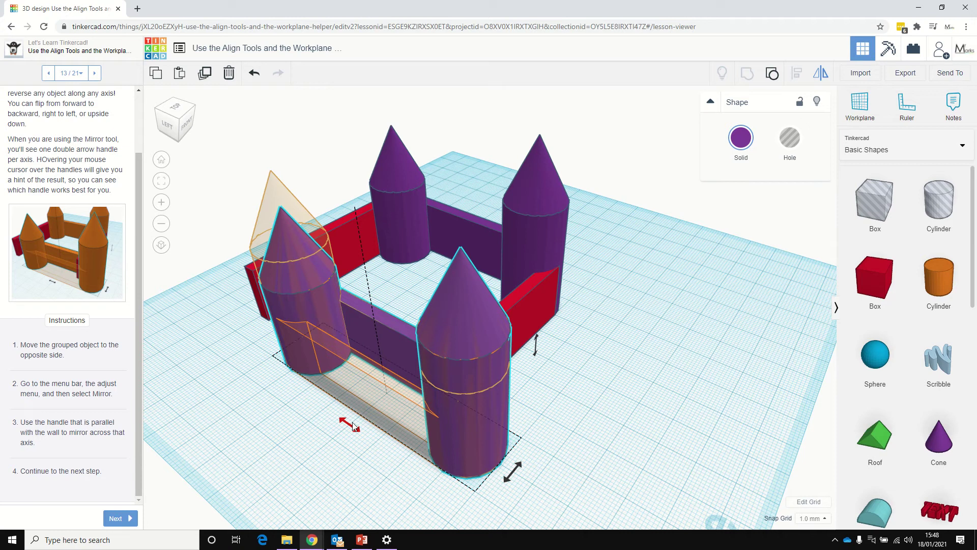
mouse_move(537, 352)
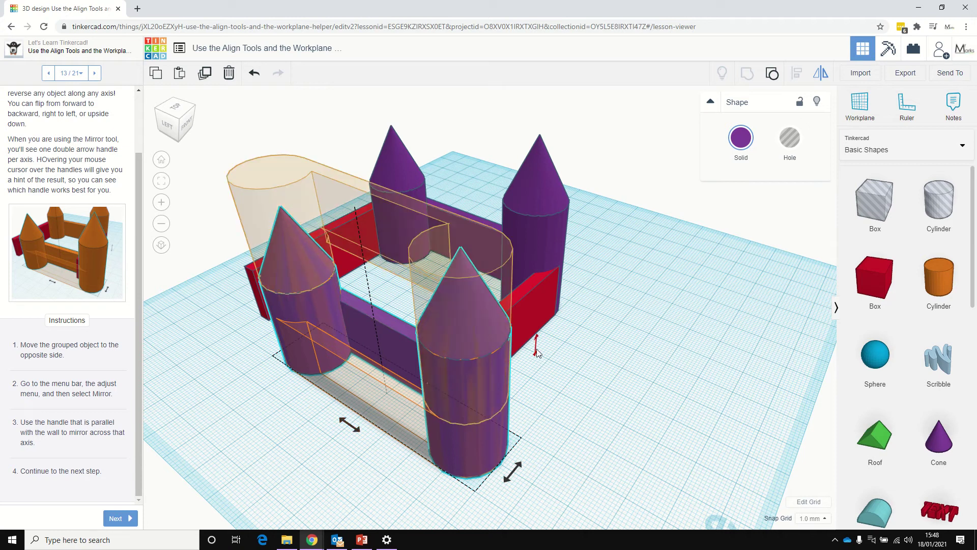
mouse_move(513, 475)
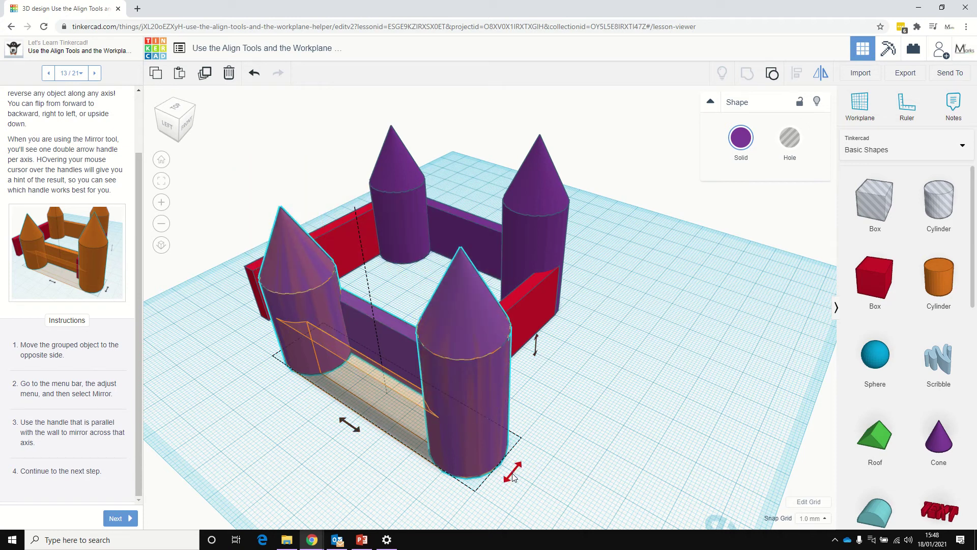
click(512, 476)
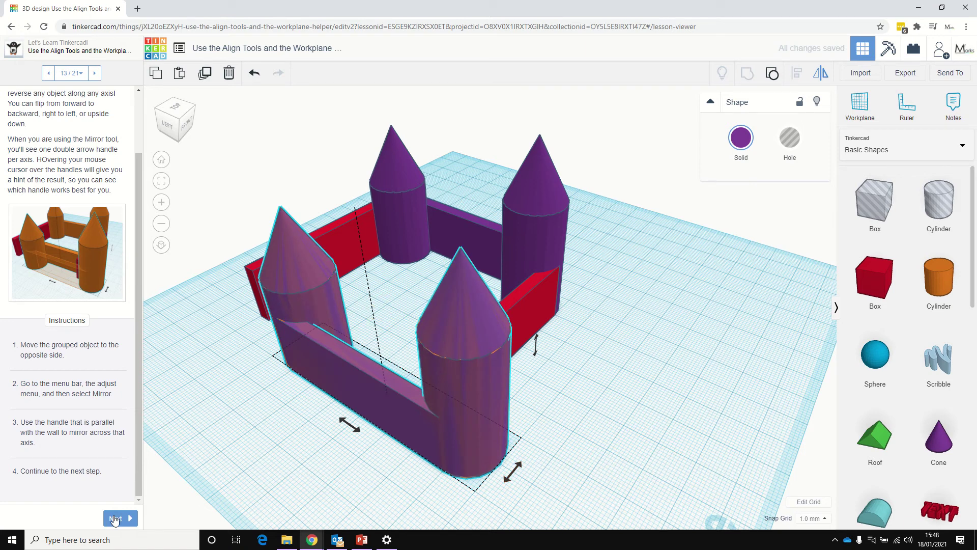
Continue to the Aligning a Grouped Object page and move the mirrored group onto the outline, in line with the red walls
click(115, 519)
click(316, 448)
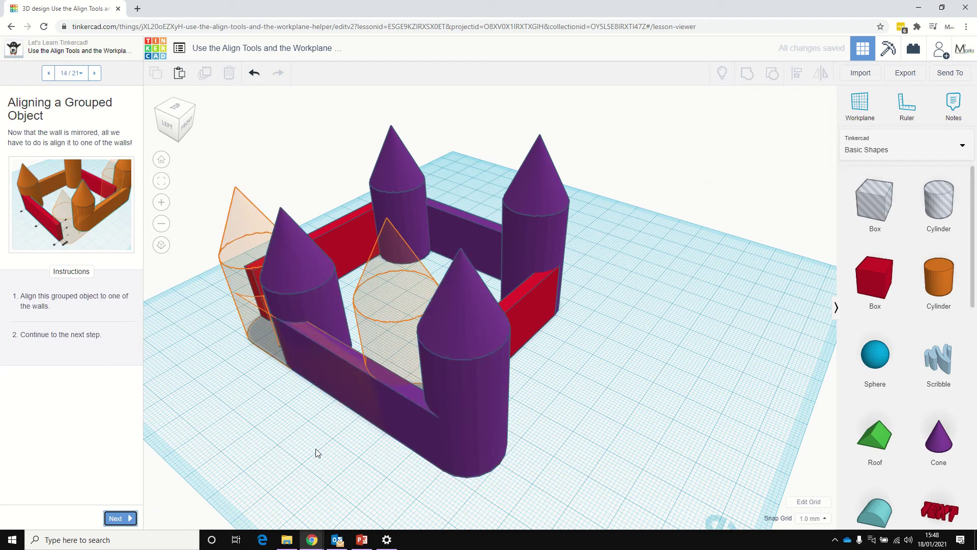
drag(408, 414, 353, 377)
right_drag(357, 453, 490, 457)
Continue to The Power of Delete page and ungroup both tower groups
click(117, 518)
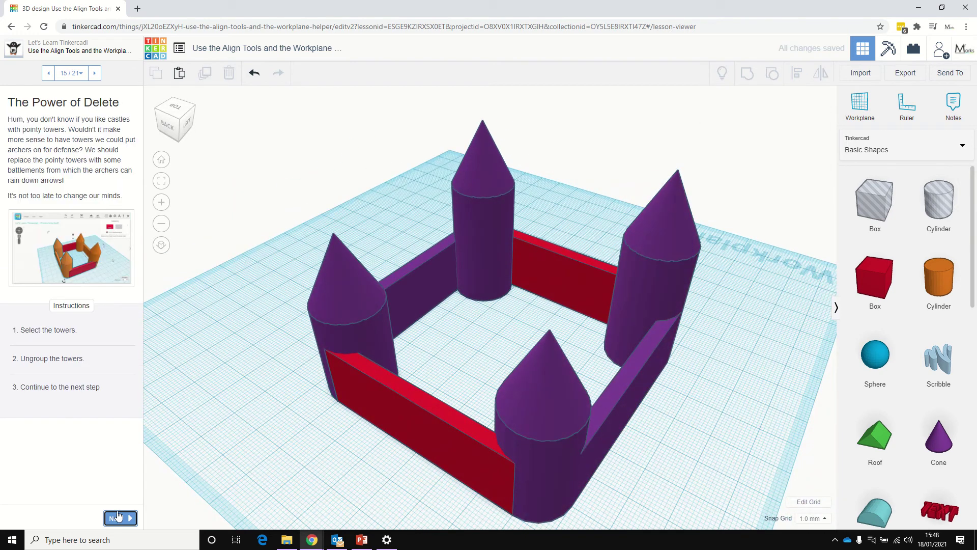
click(400, 298)
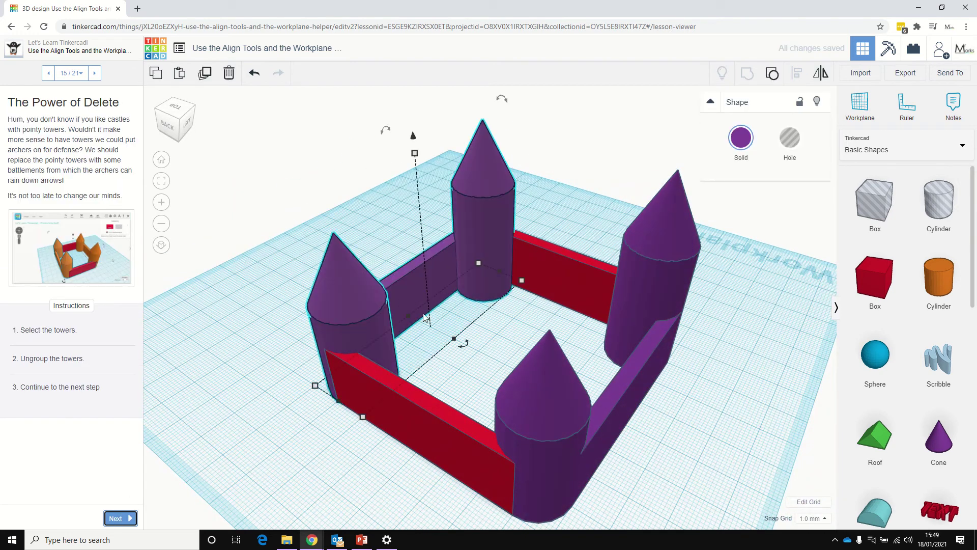
shift+click(609, 402)
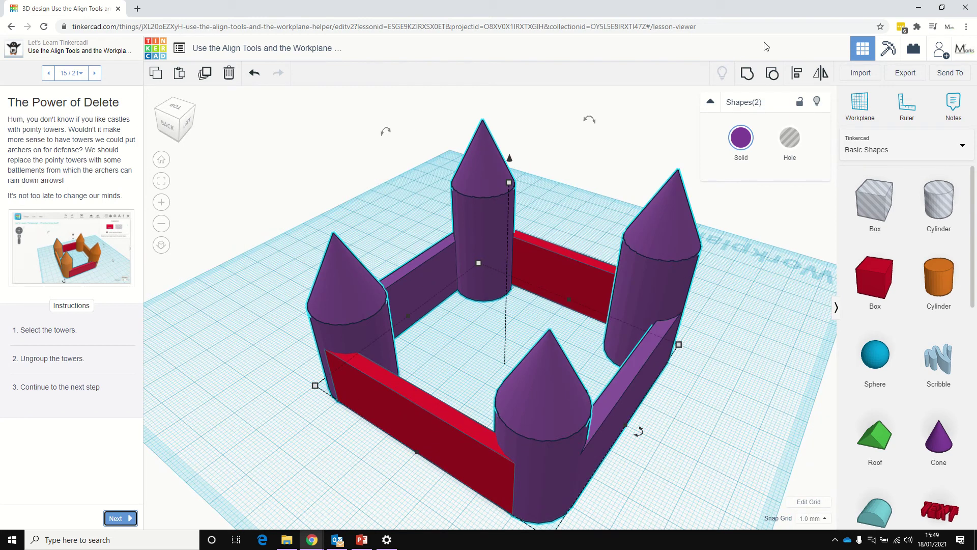
click(770, 77)
click(292, 279)
right_drag(292, 279, 478, 296)
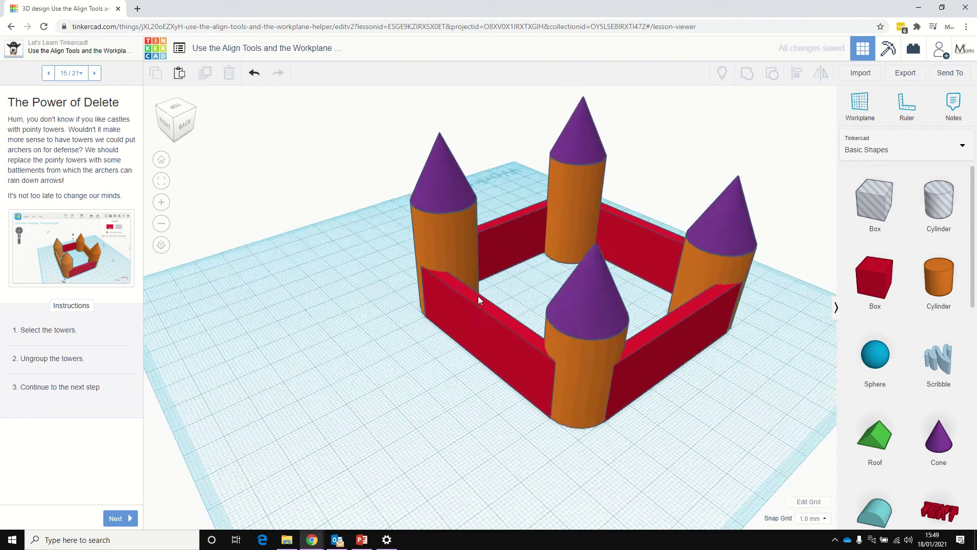
Continue to the Deleting the Points page and delete all four cone roofs
click(120, 518)
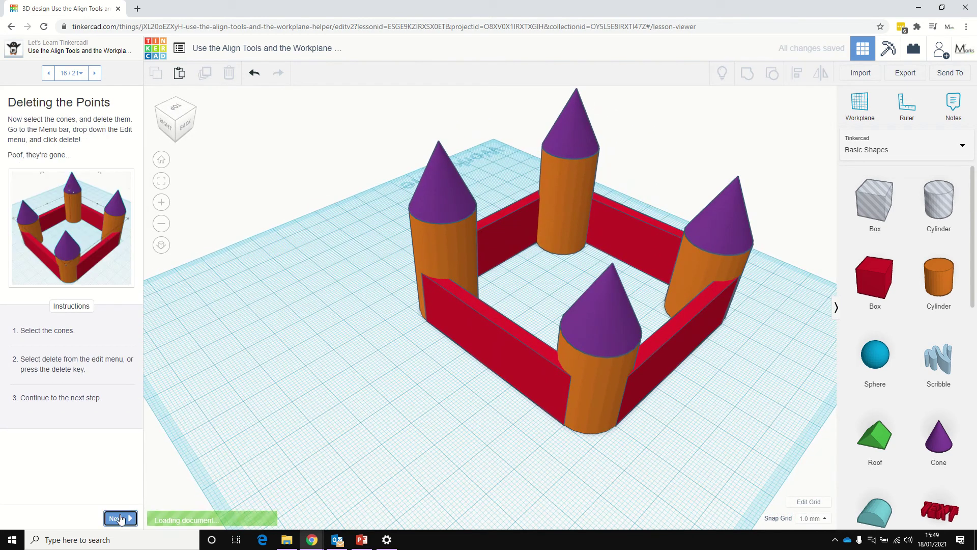
click(447, 197)
shift+click(591, 328)
shift+click(698, 212)
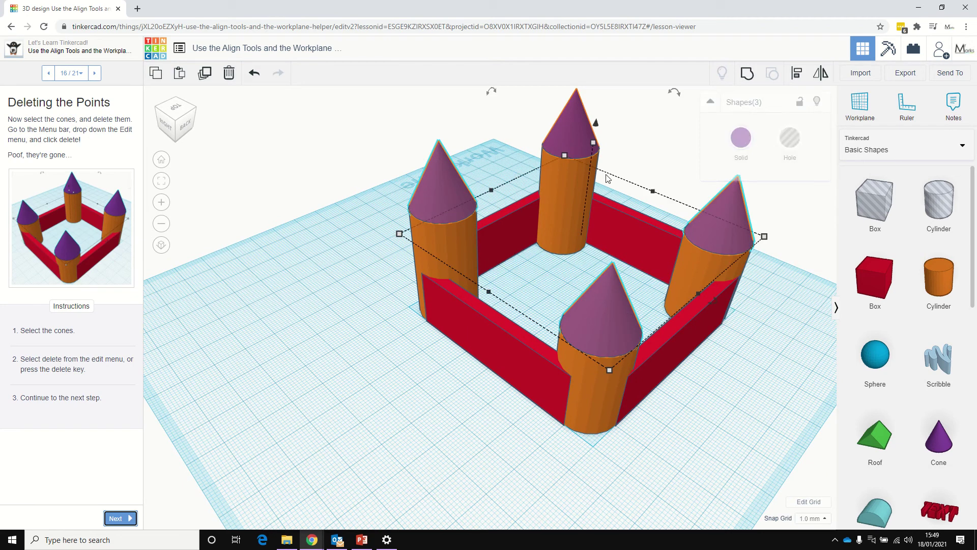
shift+click(578, 141)
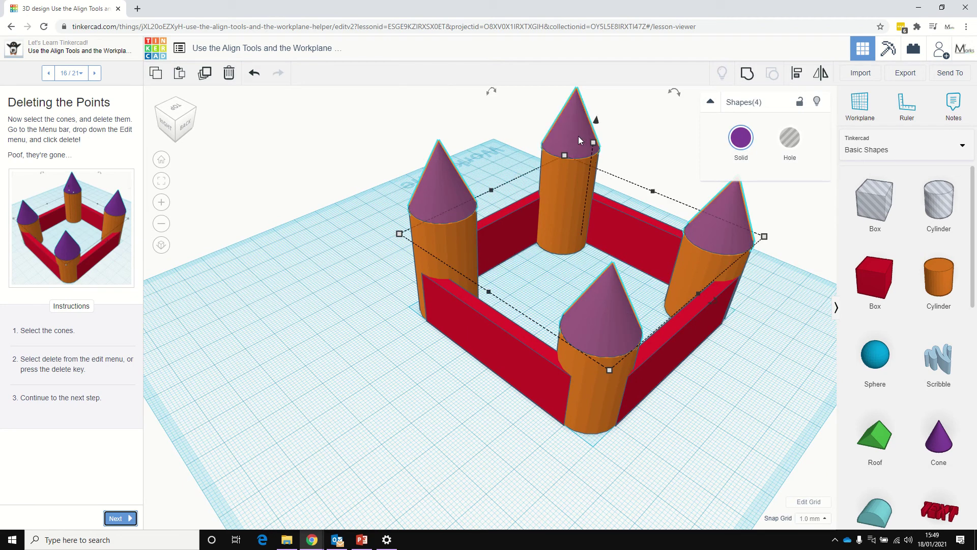
key(Delete)
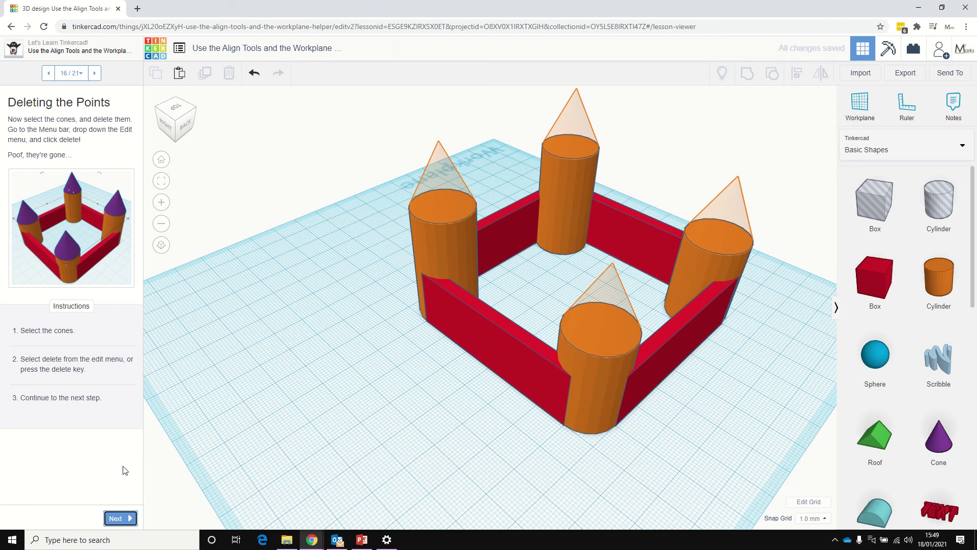
Continue to the Using the Workplane Helper page and place a workplane on top of one of the short tower cylinders
click(122, 518)
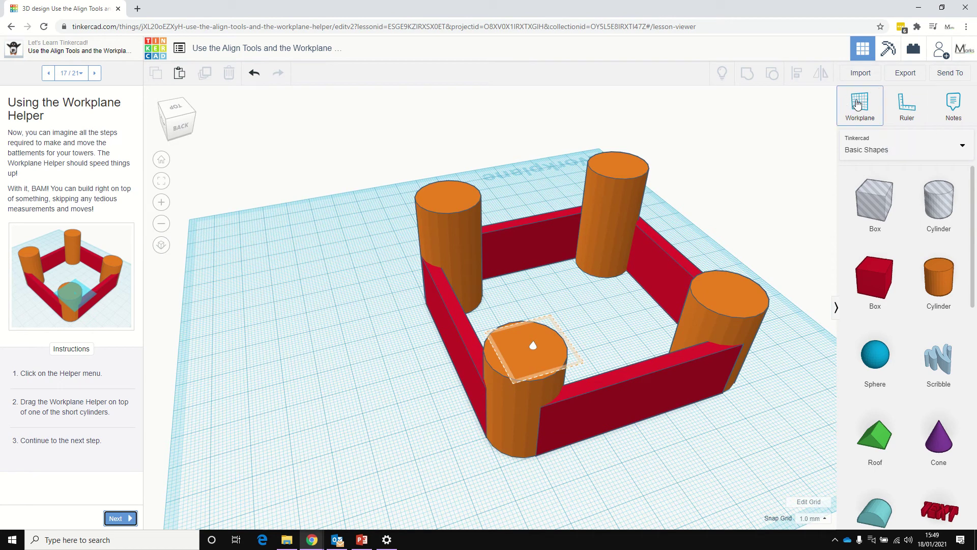
drag(864, 103, 526, 351)
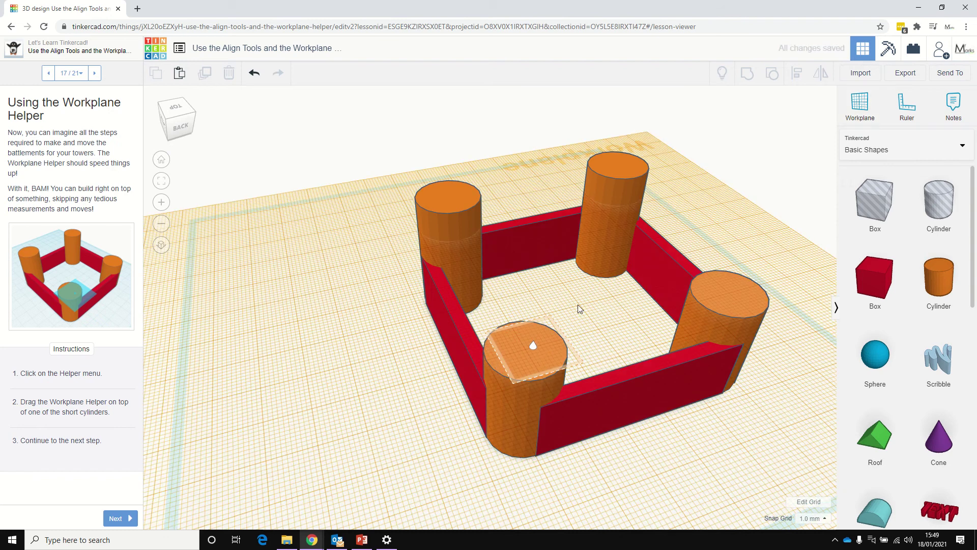
right_drag(578, 304, 609, 278)
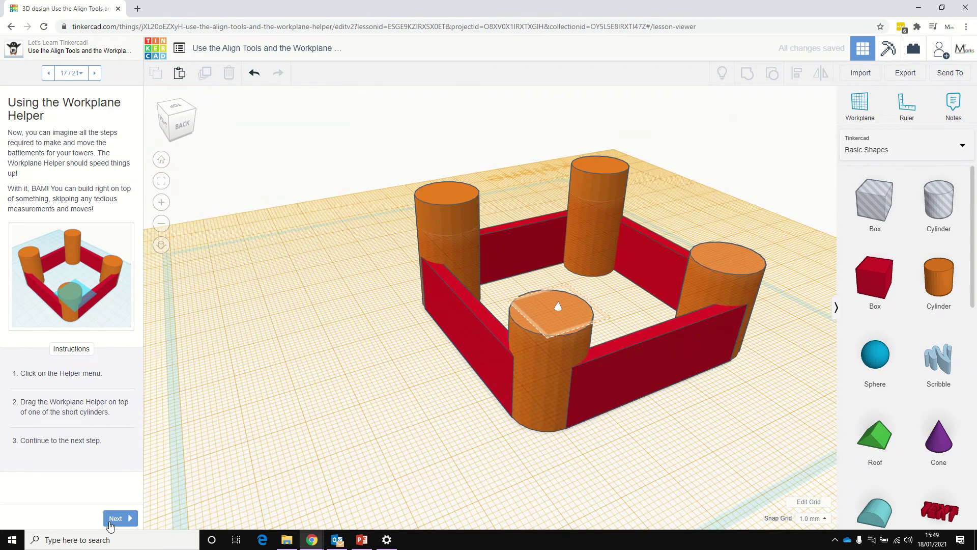
Continue to lesson page 18 and add a six-sided polygon on the short tower, sized 26 mm point to point and 5 mm tall
click(113, 518)
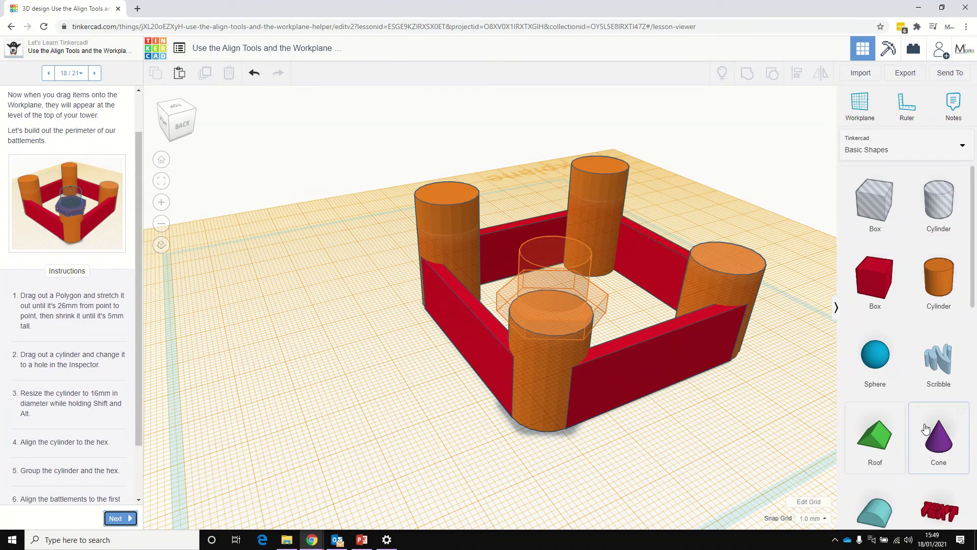
scroll(925, 429, down, 4)
drag(938, 466, 550, 281)
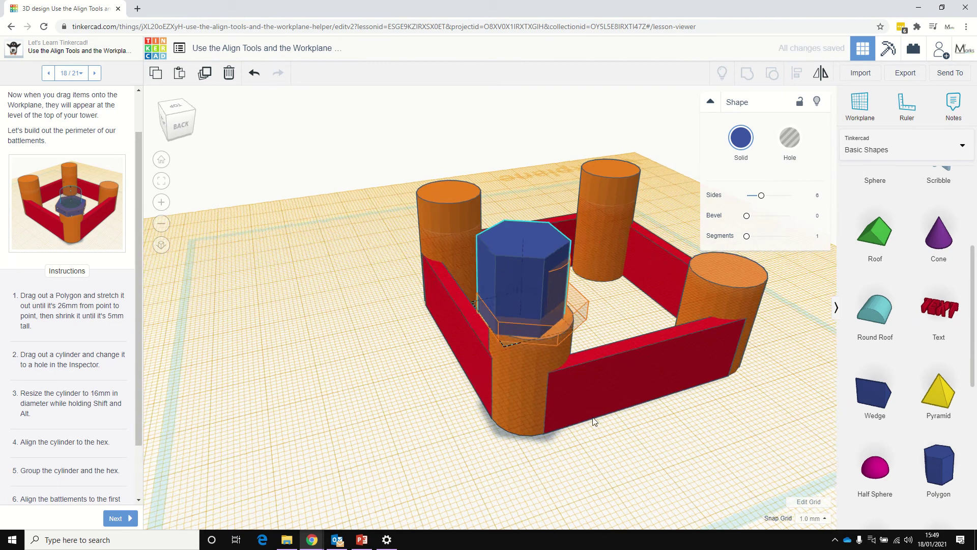
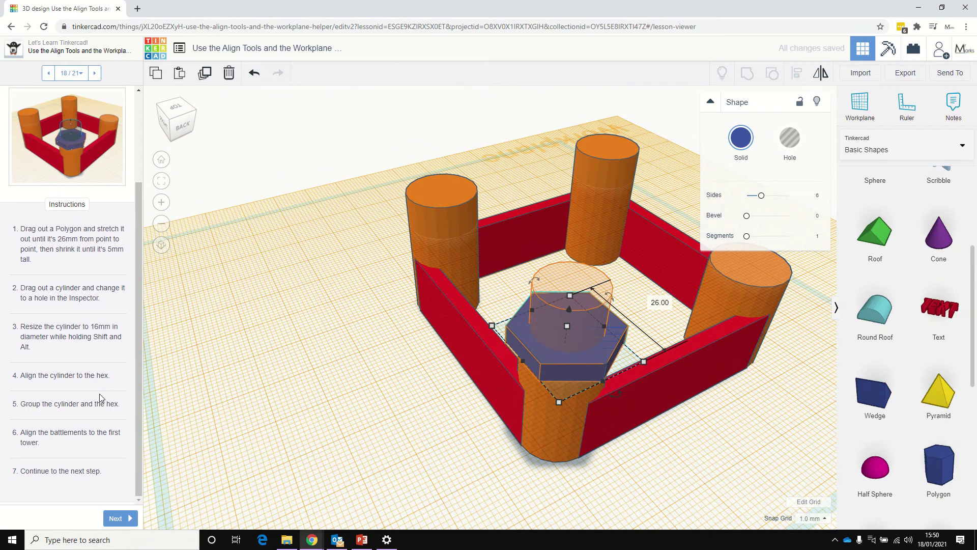
Add a cylinder on top of the flattened polygon and scale it uniformly to 16 mm
scroll(922, 353, up, 3)
scroll(922, 353, up, 1)
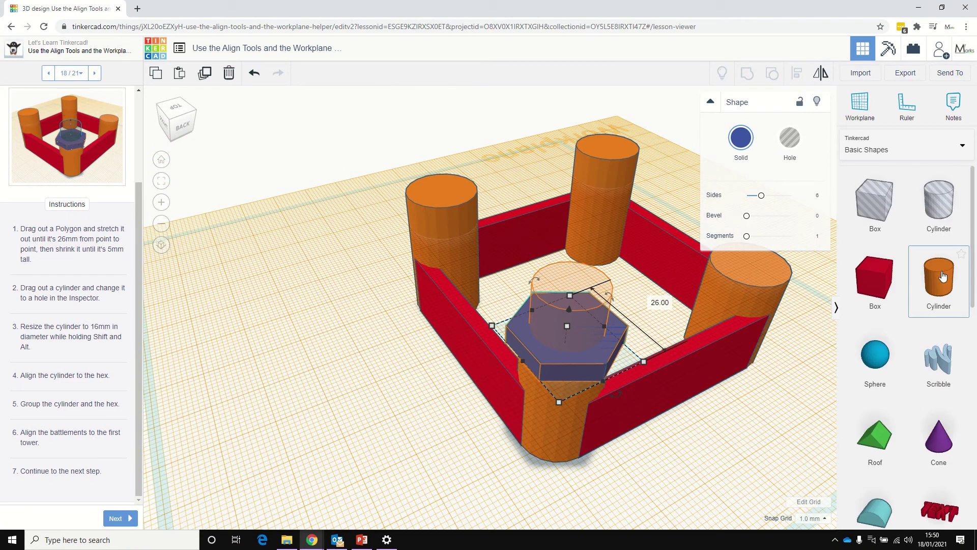
drag(943, 276, 564, 348)
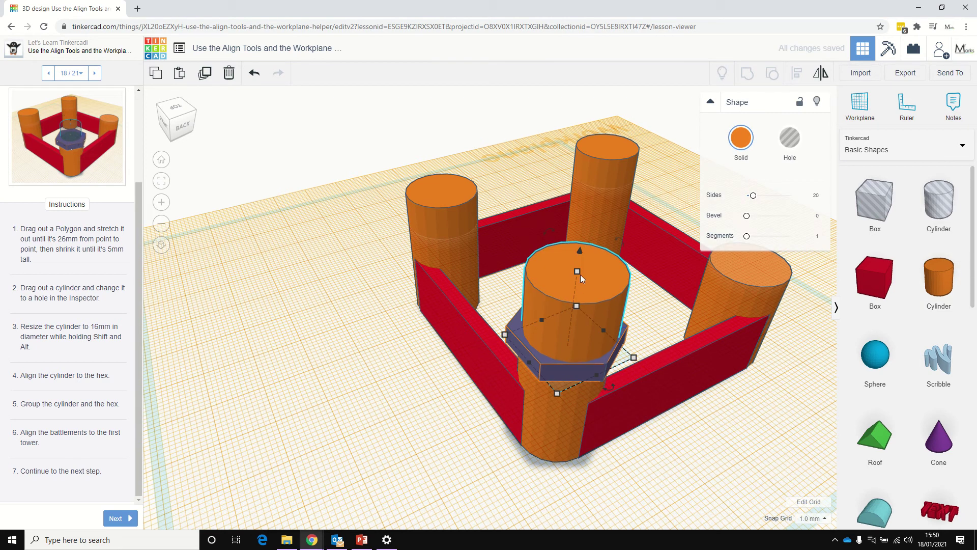
mouse_move(579, 272)
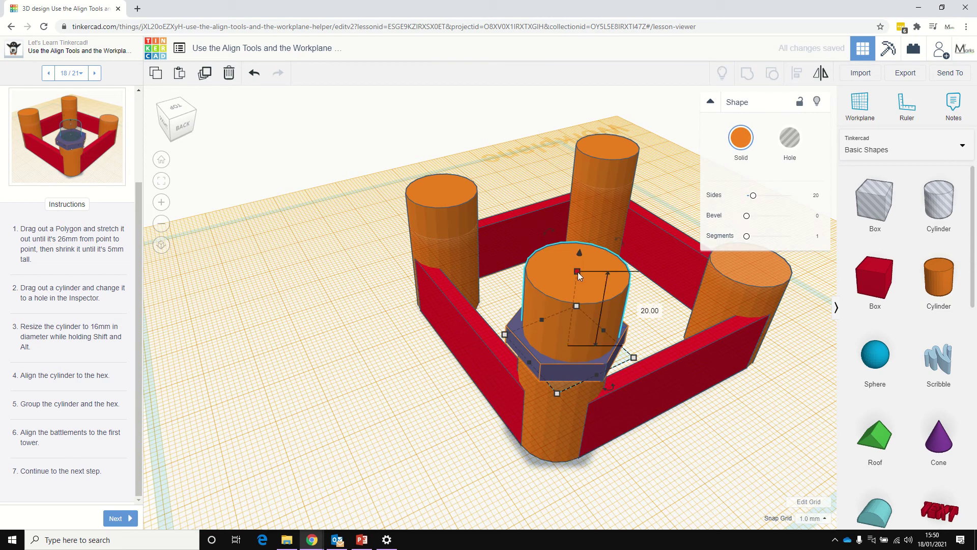
mouse_move(578, 271)
mouse_down()
mouse_move(575, 288)
mouse_move(575, 280)
mouse_up()
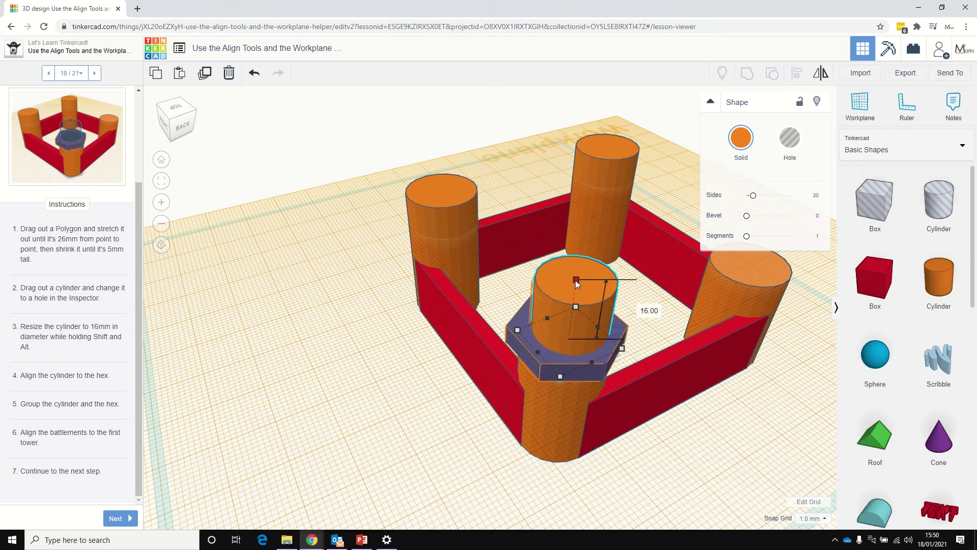
right_drag(619, 402, 560, 316)
drag(567, 300, 565, 304)
right_drag(565, 304, 546, 319)
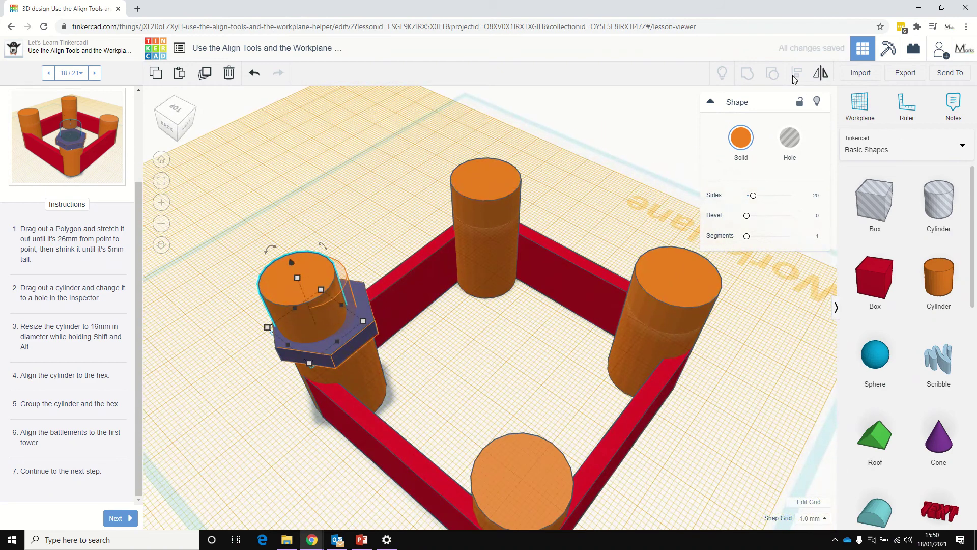
Align the cylinder with the hexagonal polygon so it is centered along both horizontal directions, and select the cylinder alone
shift+click(366, 335)
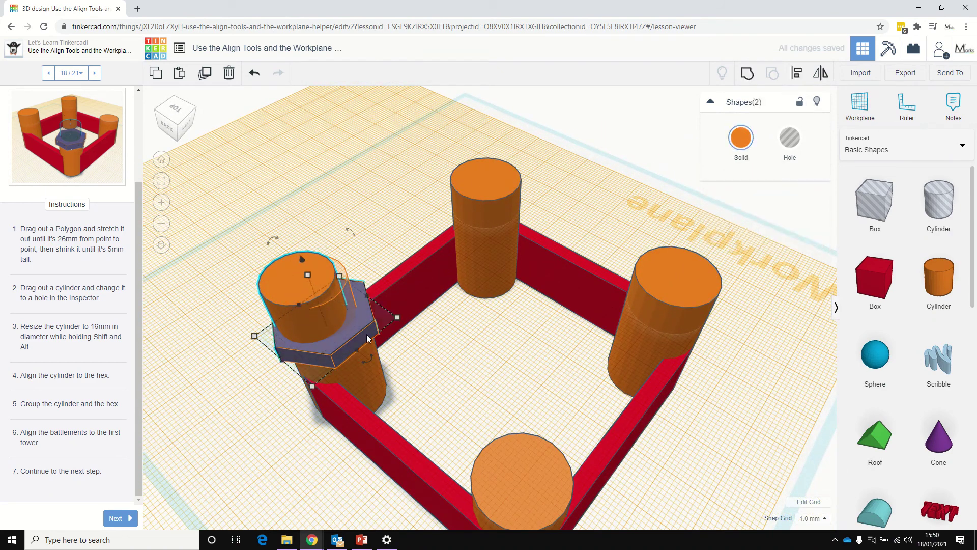
right_drag(367, 334, 401, 375)
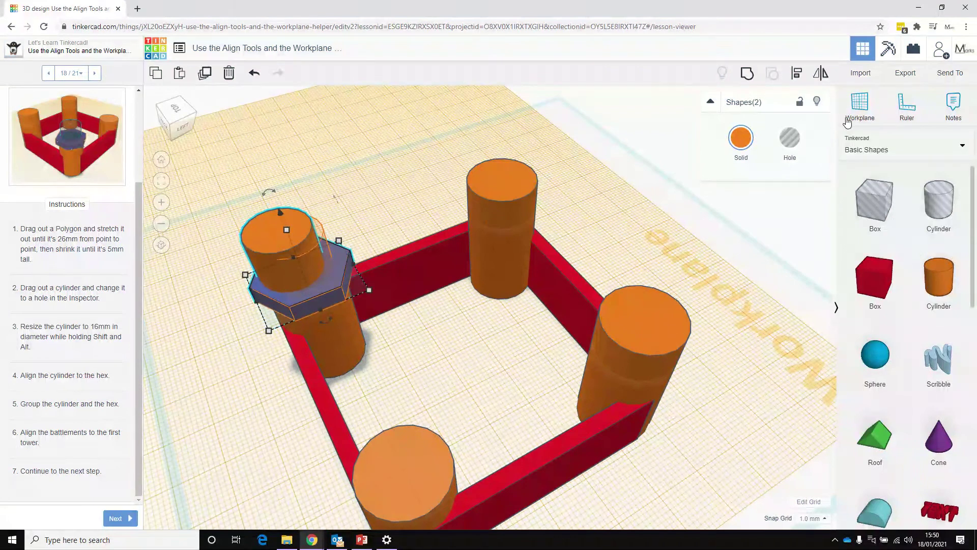
click(795, 76)
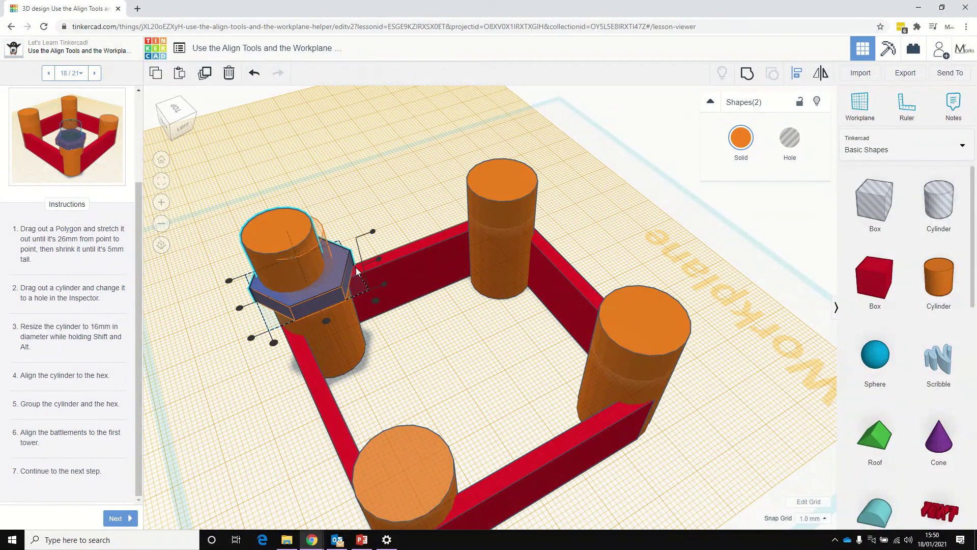
click(325, 320)
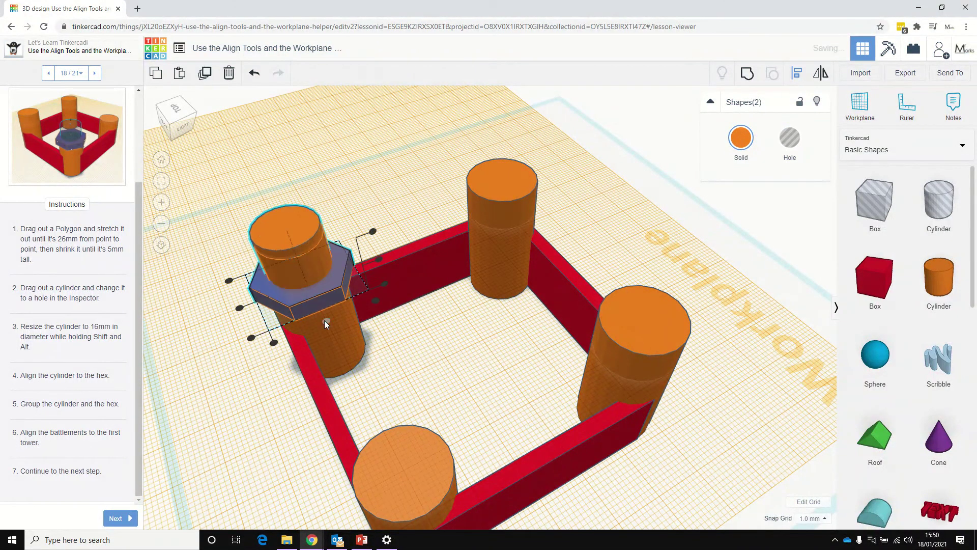
right_drag(325, 320, 475, 417)
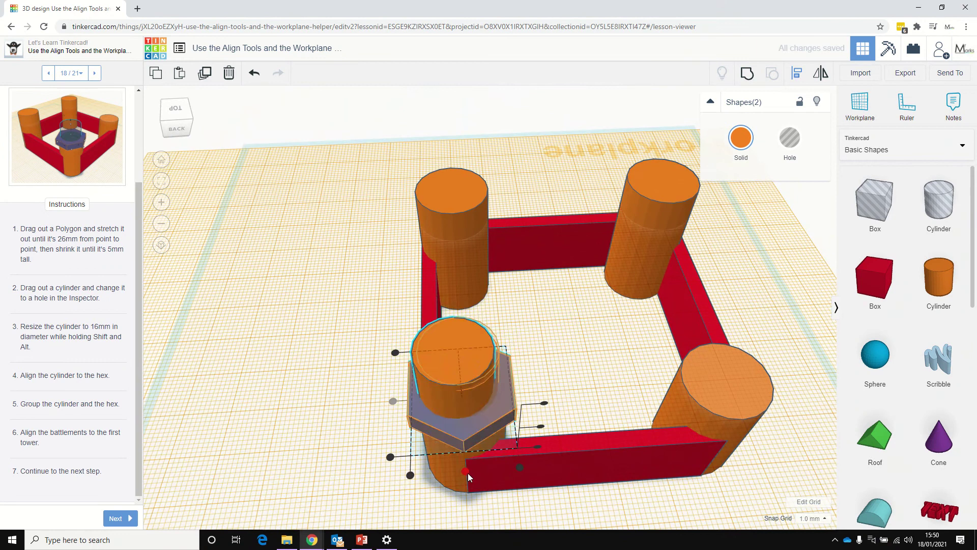
click(569, 313)
right_drag(569, 313, 628, 334)
click(577, 252)
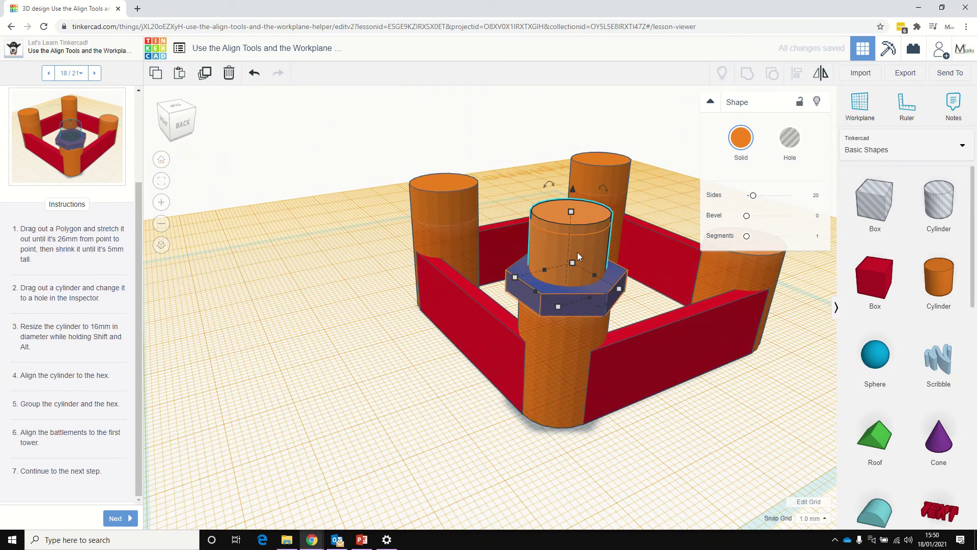
click(115, 518)
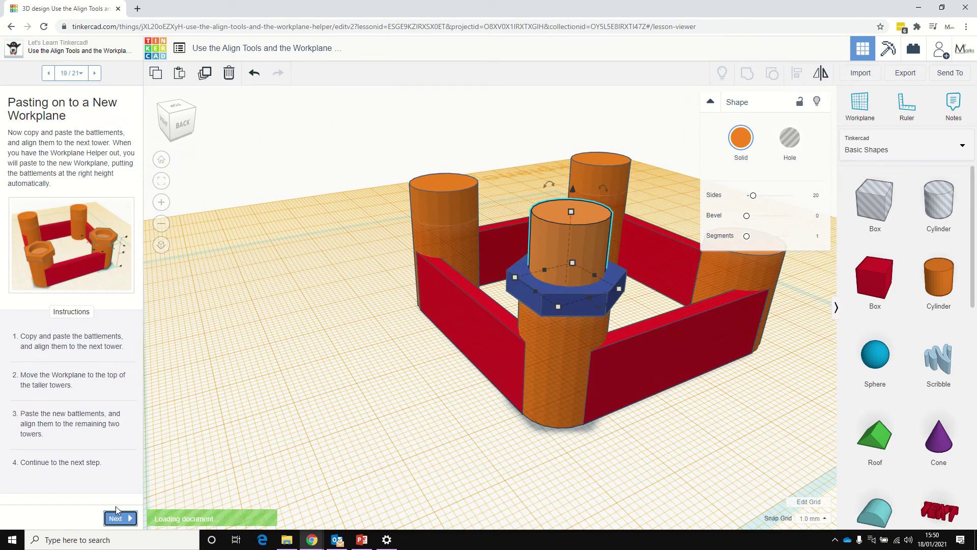
click(61, 77)
click(61, 316)
scroll(73, 378, down, 2)
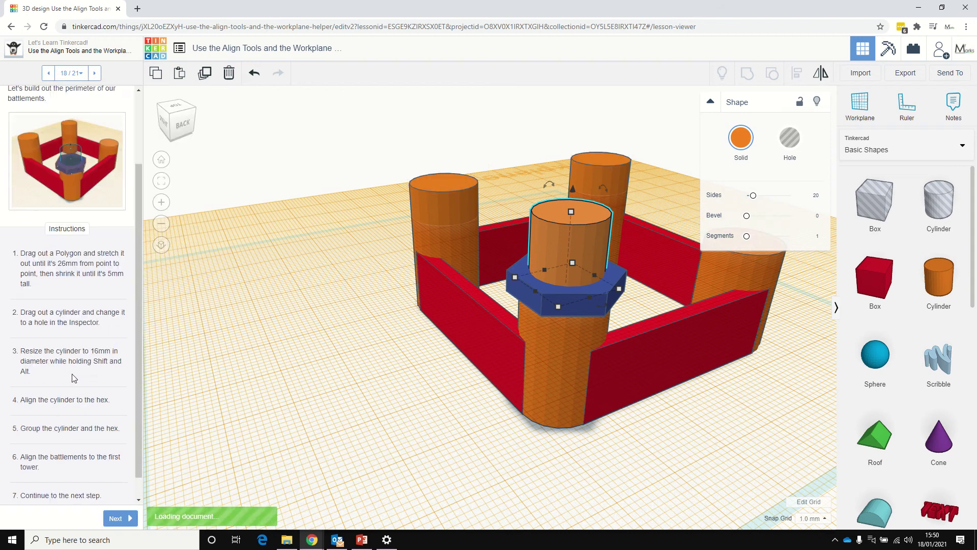
scroll(74, 377, down, 1)
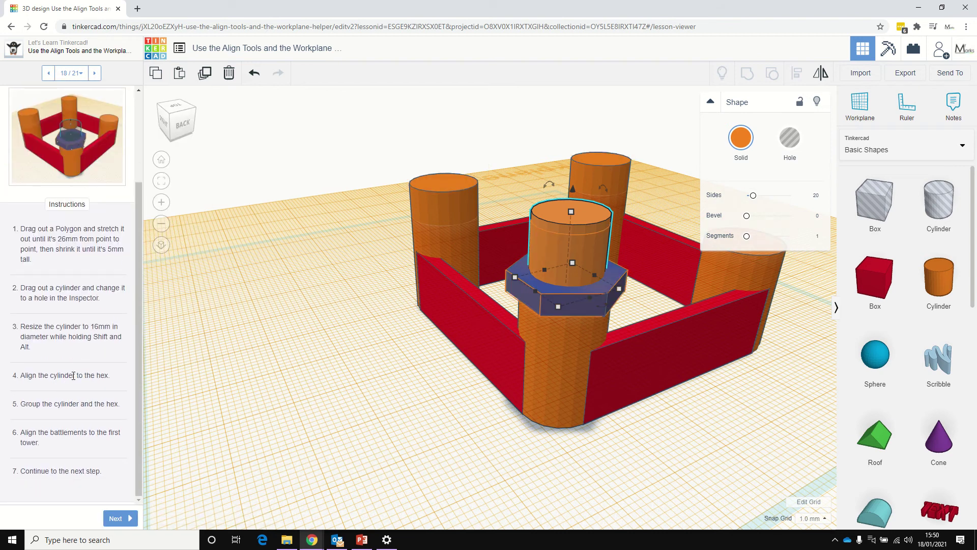
Turn the 16 mm cylinder into a hole and group it with the hexagon to form a hollow battlement
click(789, 139)
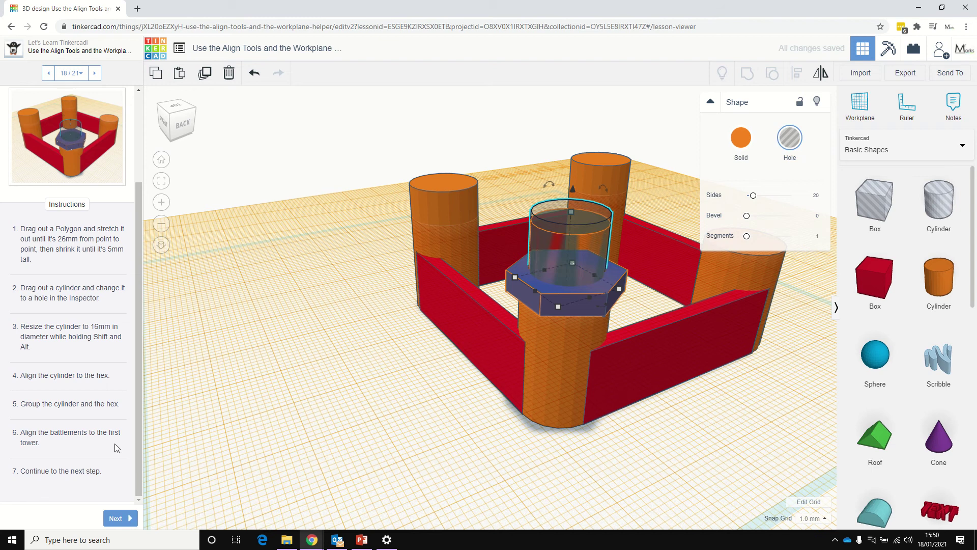
shift+click(538, 303)
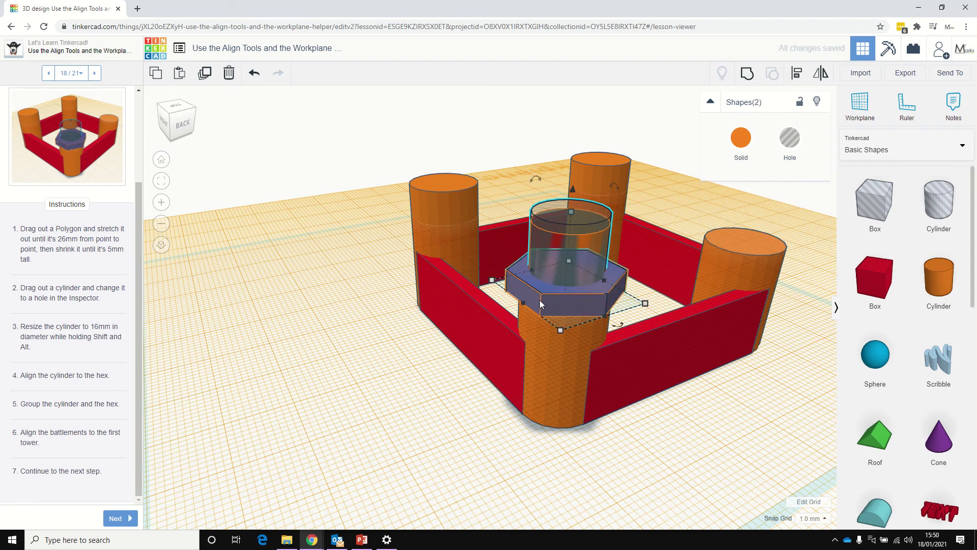
click(754, 77)
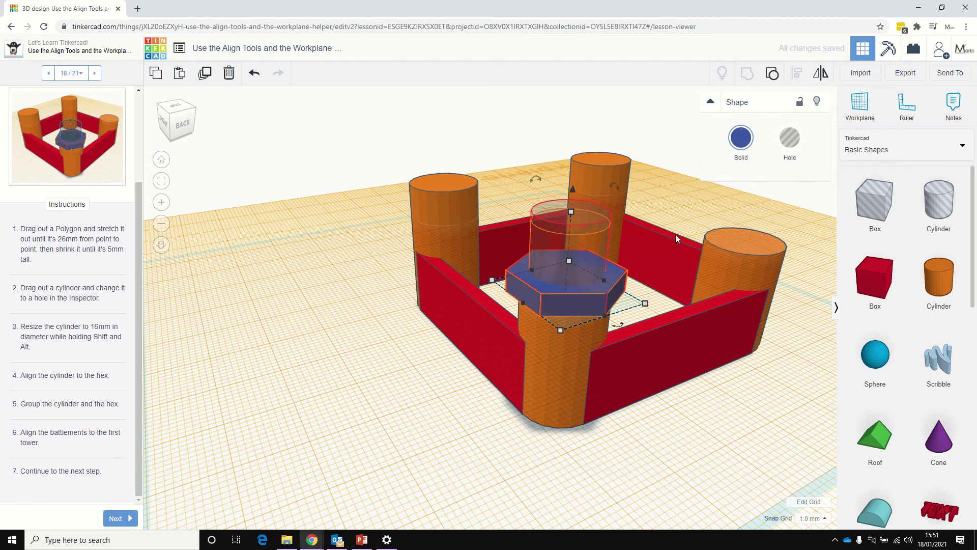
click(689, 188)
right_drag(701, 191, 655, 191)
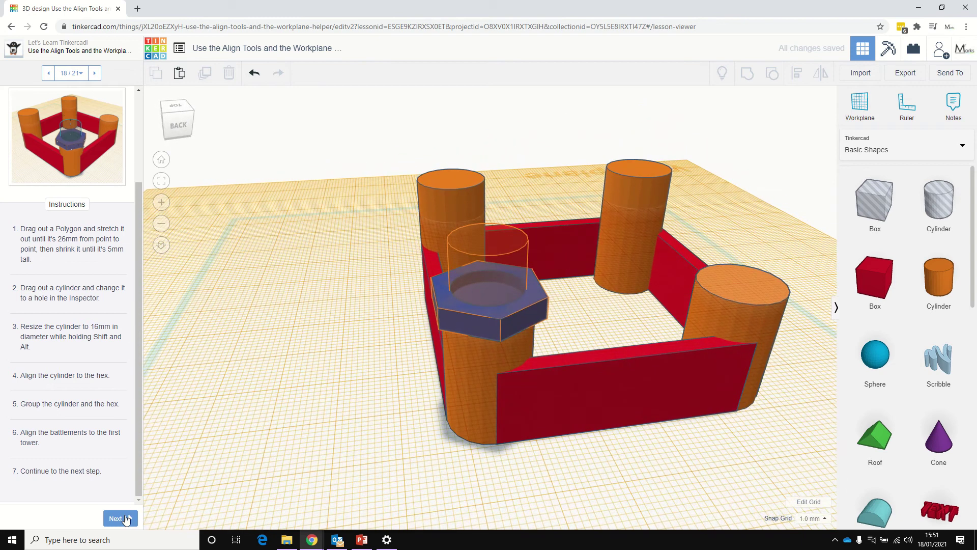
Continue to lesson page 19, then copy and paste the battlement and move the copy near the other short tower
click(126, 519)
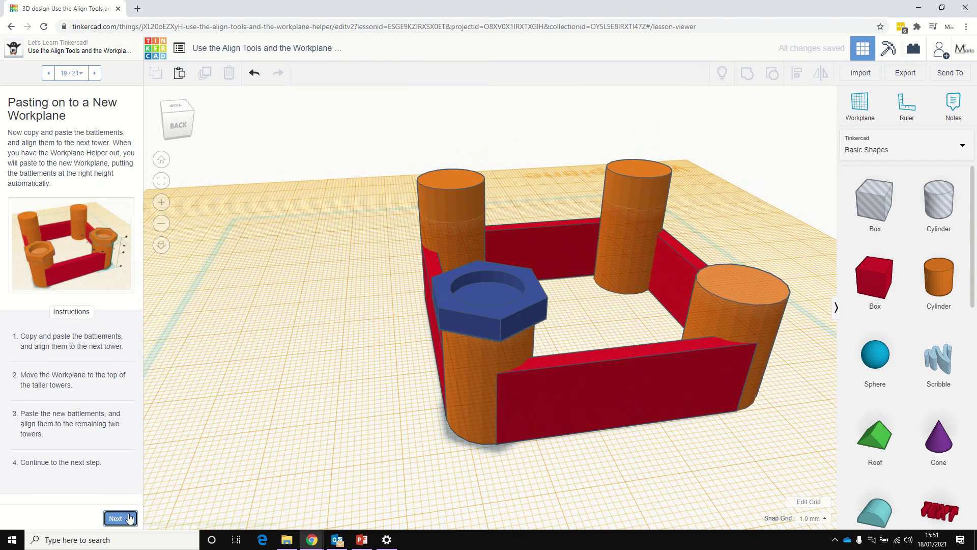
click(504, 315)
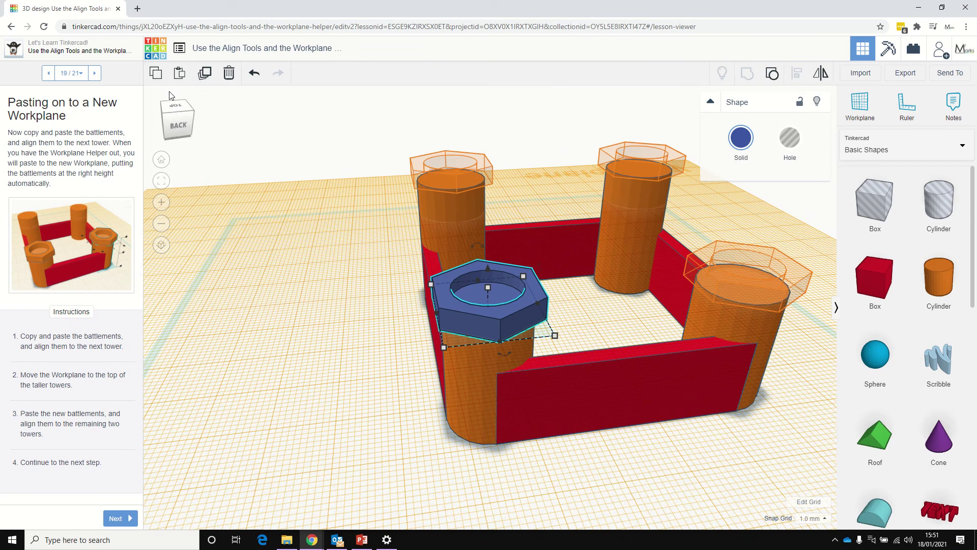
click(182, 77)
drag(509, 305, 685, 320)
right_drag(686, 319, 597, 347)
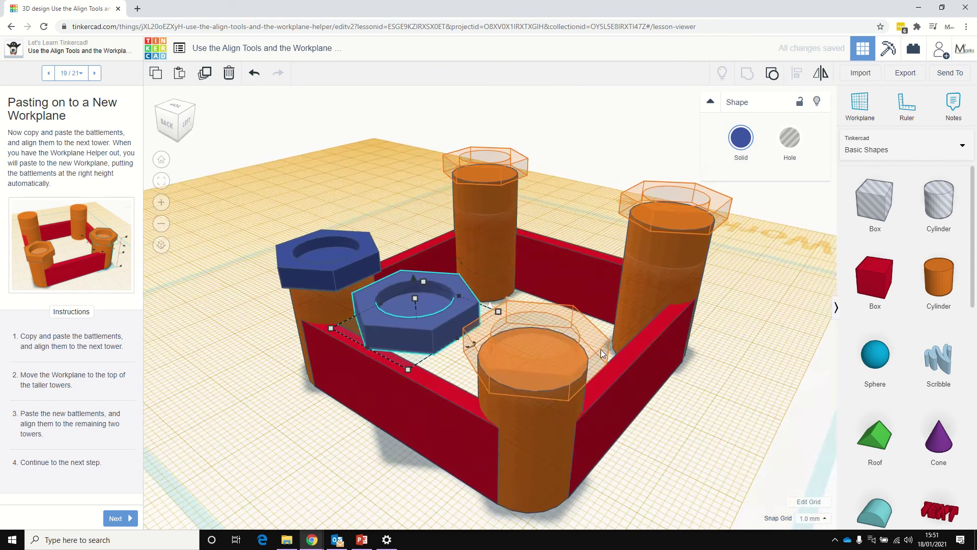
Align the copied battlement with the second short tower so it is centered along both horizontal directions
shift+click(543, 445)
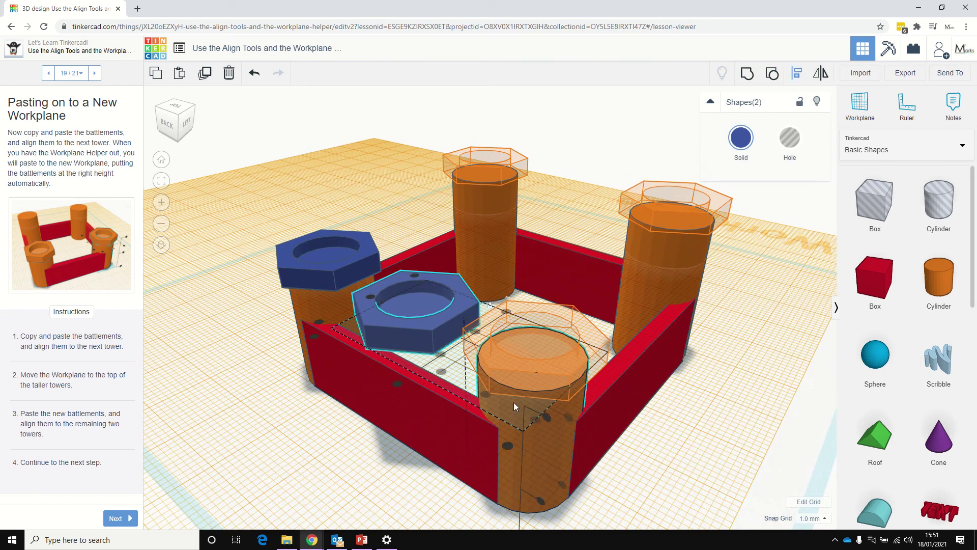
scroll(542, 448, up, 3)
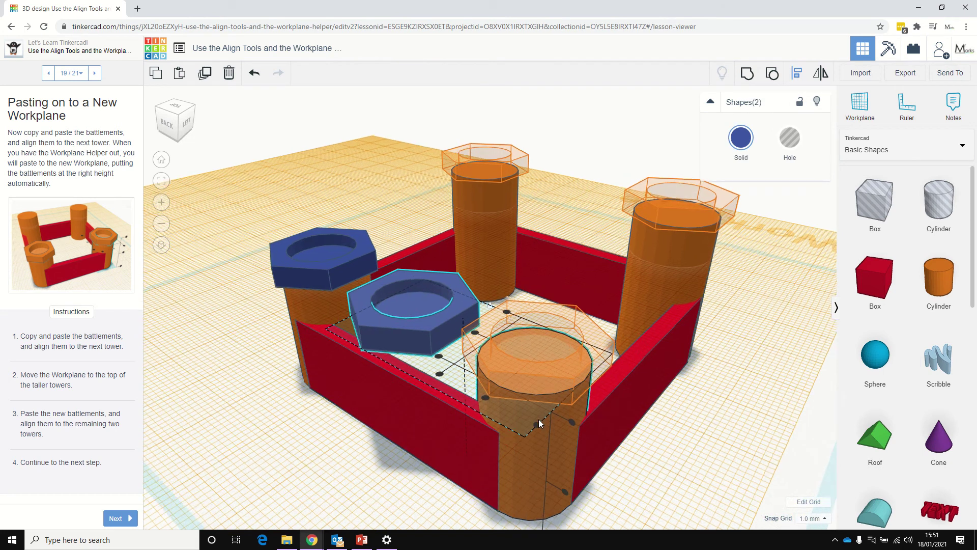
click(488, 443)
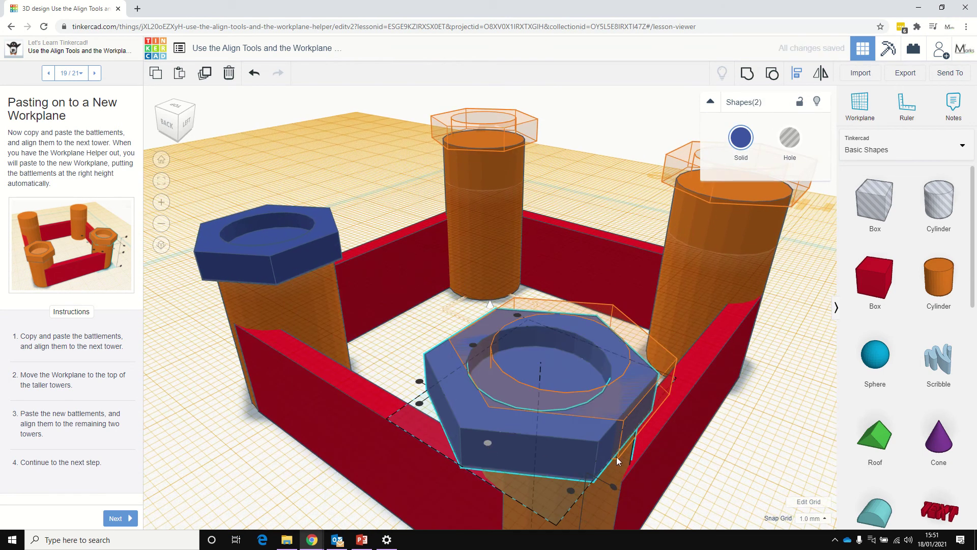
right_drag(616, 456, 522, 433)
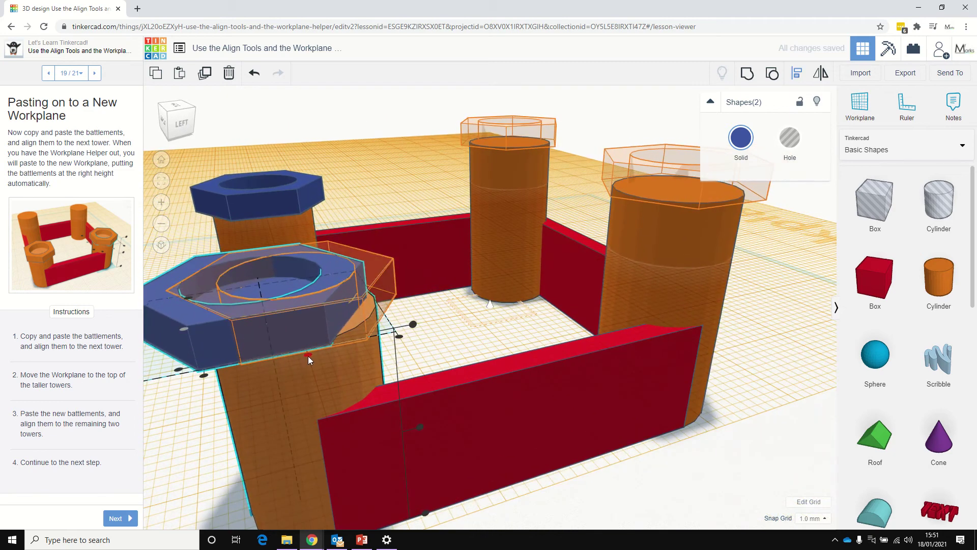
right_drag(307, 356, 481, 362)
scroll(481, 362, up, 3)
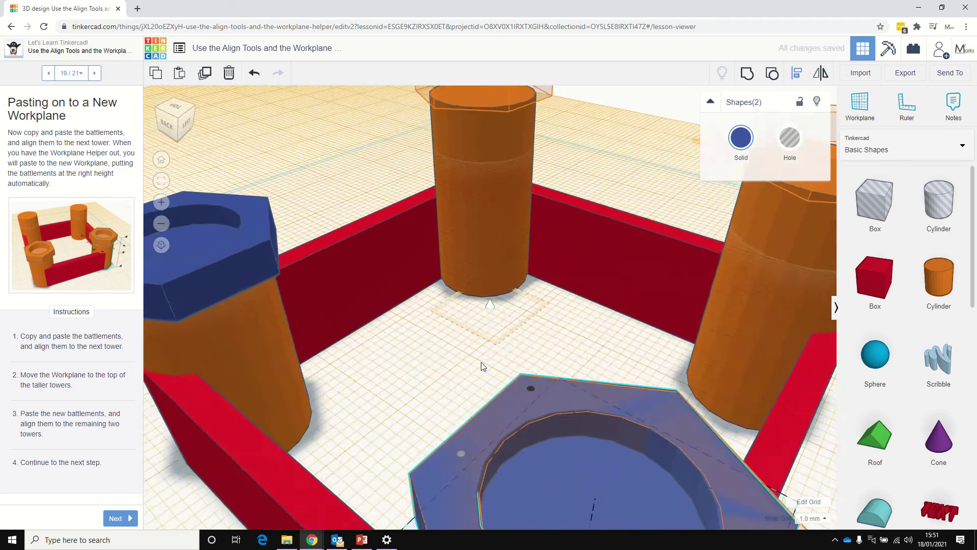
scroll(481, 362, down, 3)
scroll(481, 362, down, 3)
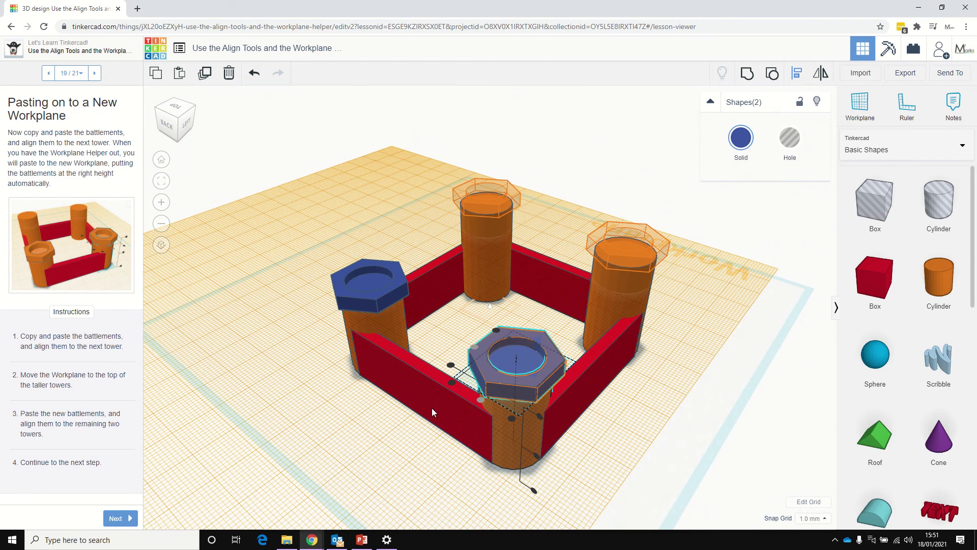
Place the workplane on top of one of the taller towers
right_drag(649, 383, 548, 375)
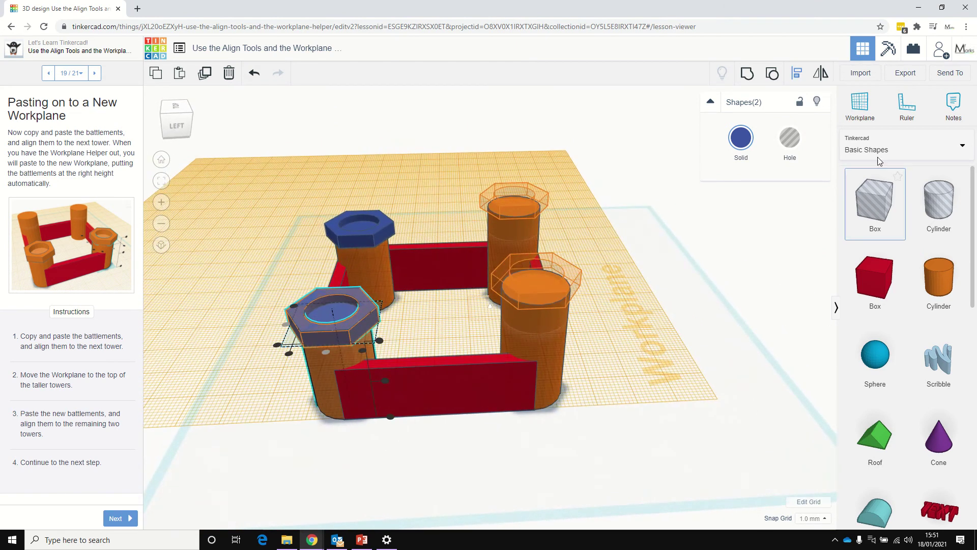
click(860, 105)
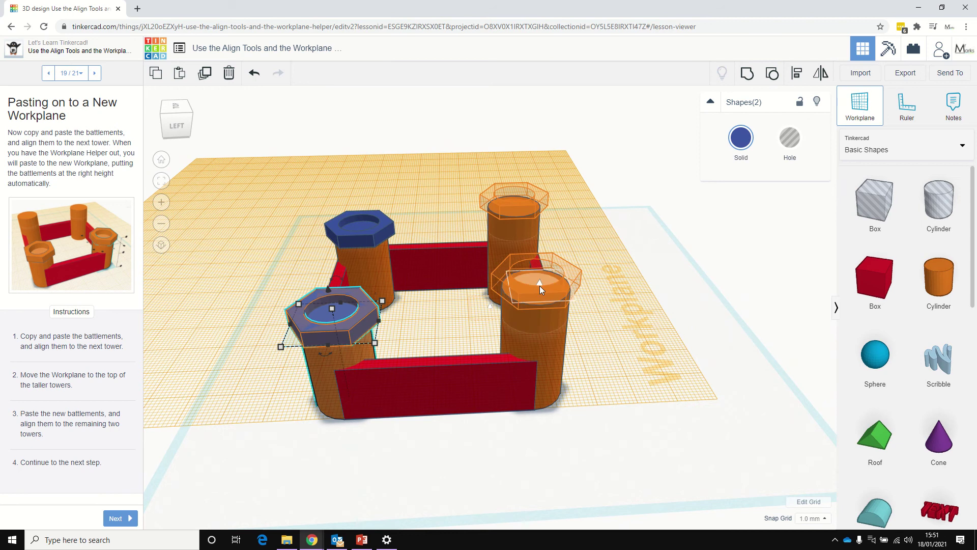
click(540, 286)
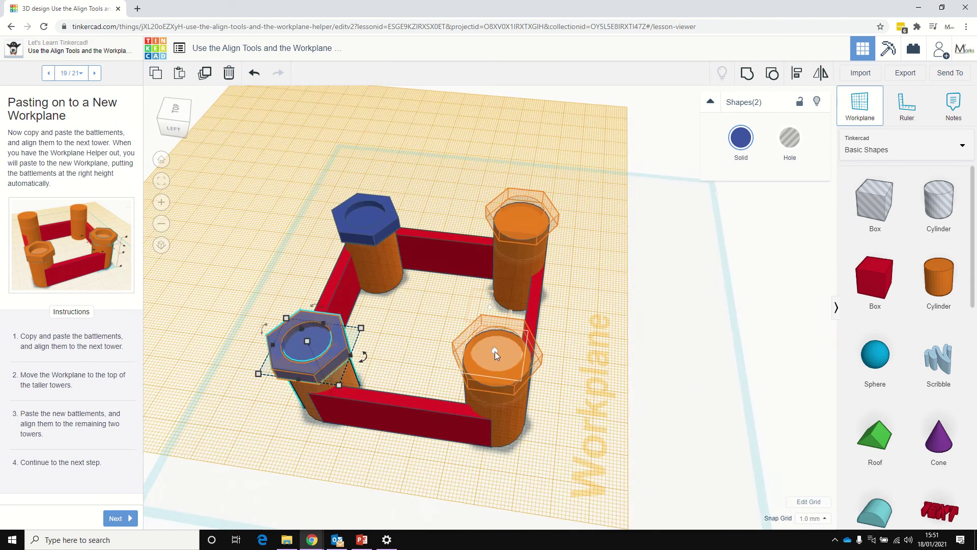
click(495, 350)
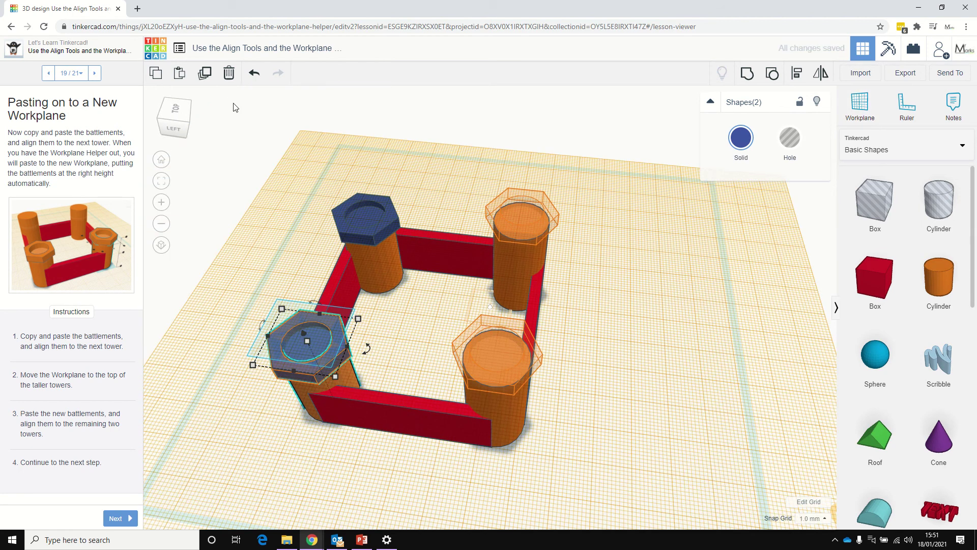
Paste another battlement onto the raised workplane and move it over the nearest taller tower
click(179, 73)
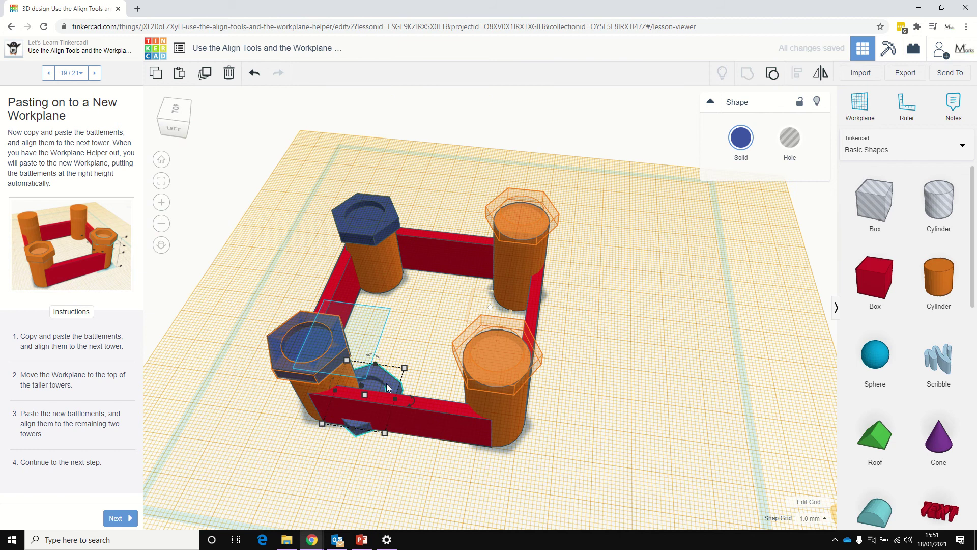
drag(387, 387, 426, 328)
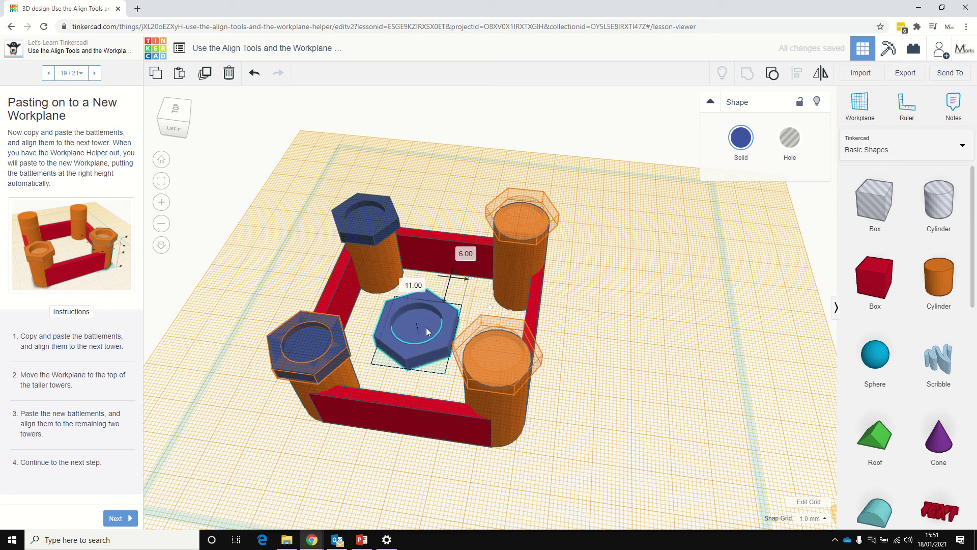
right_drag(426, 328, 478, 390)
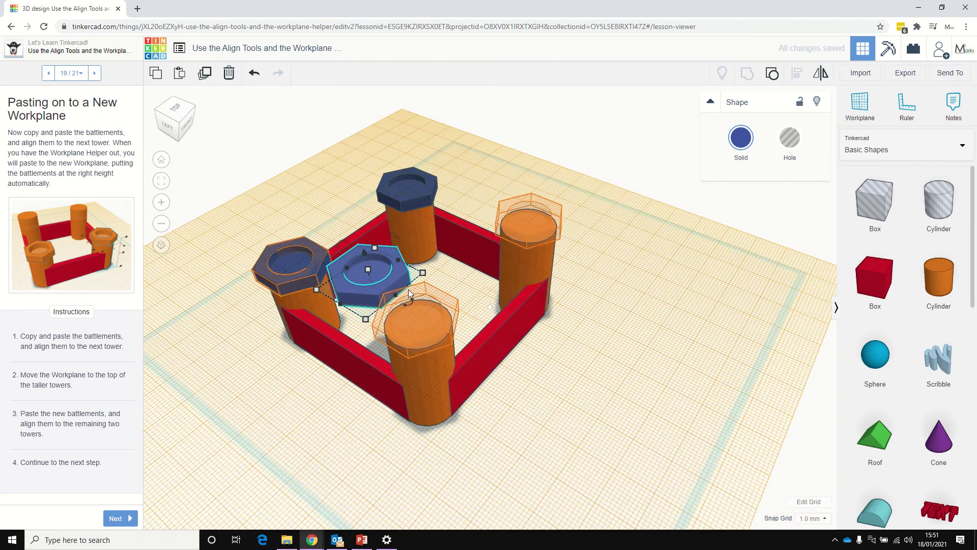
drag(407, 302, 433, 320)
scroll(432, 344, up, 3)
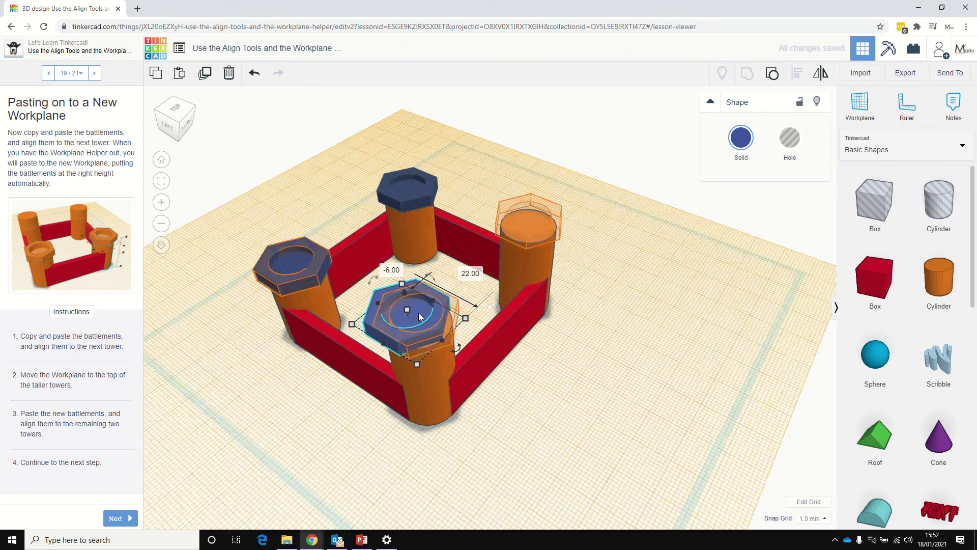
Align the pasted battlement with the first taller tower so it is centered along both horizontal directions
shift+click(408, 414)
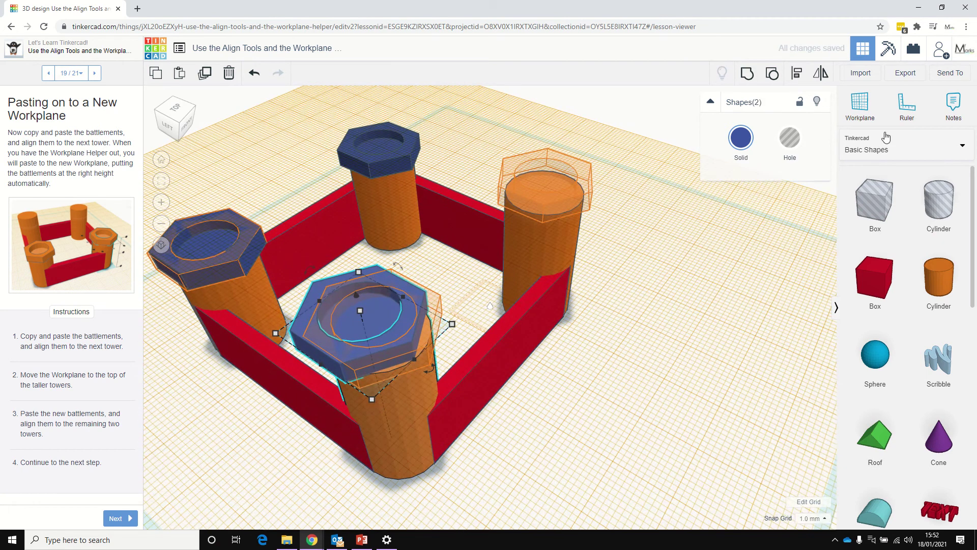
click(799, 75)
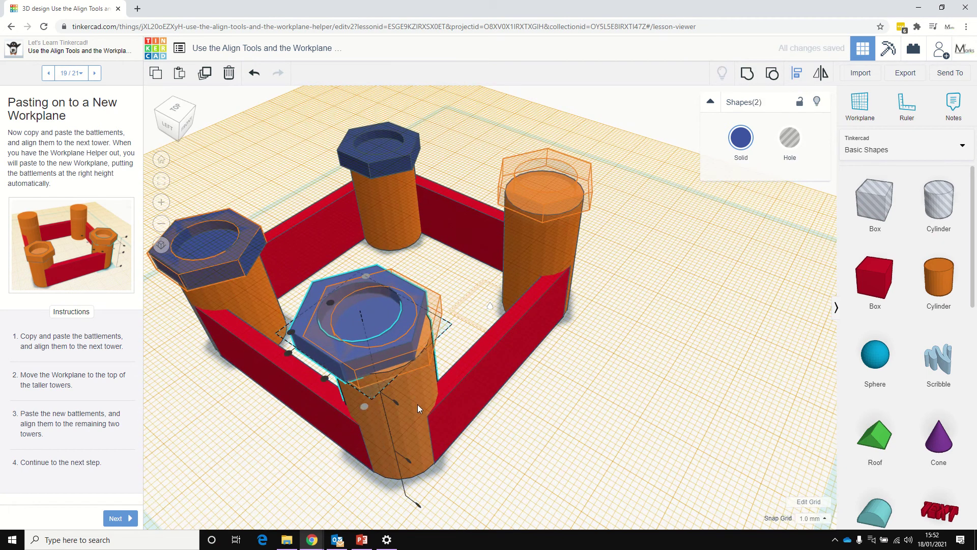
click(325, 378)
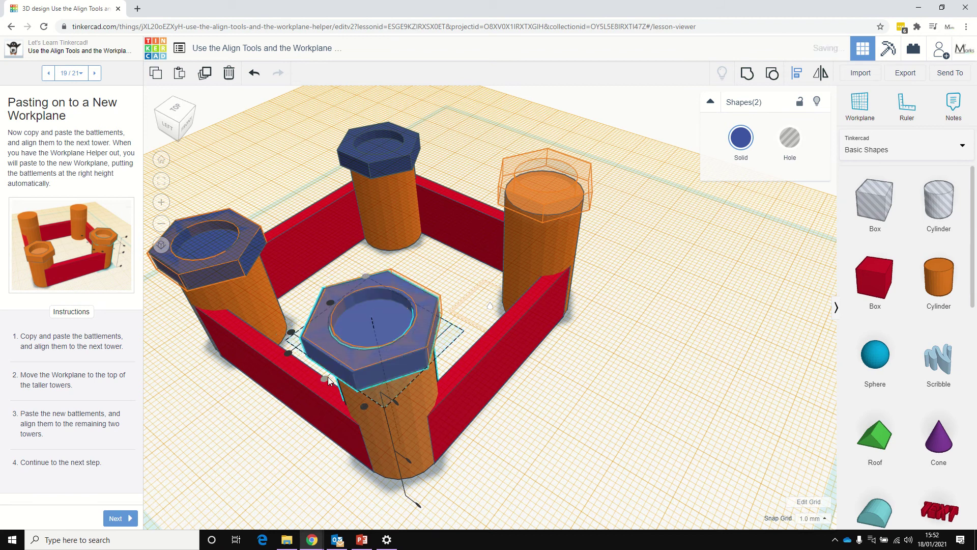
key(l)
right_drag(453, 394, 477, 366)
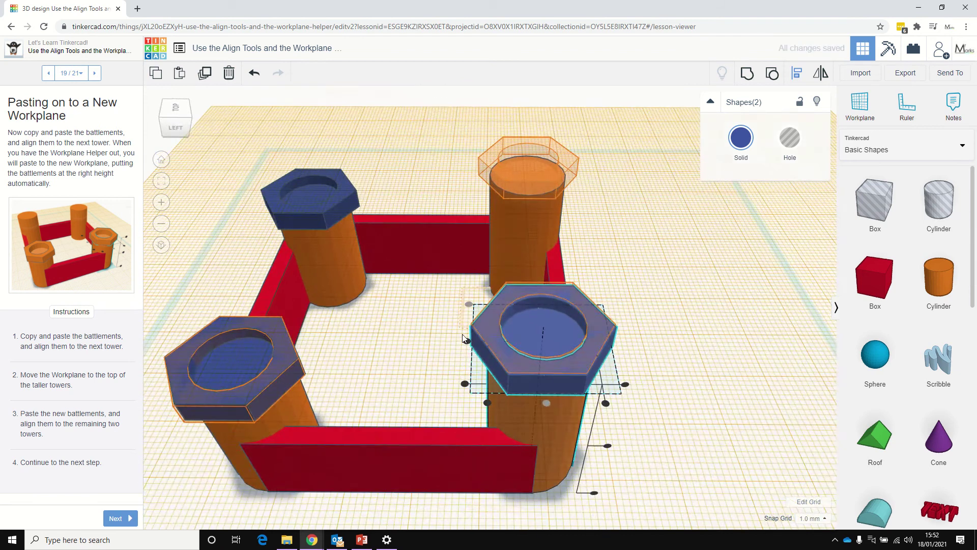
right_drag(658, 374, 599, 383)
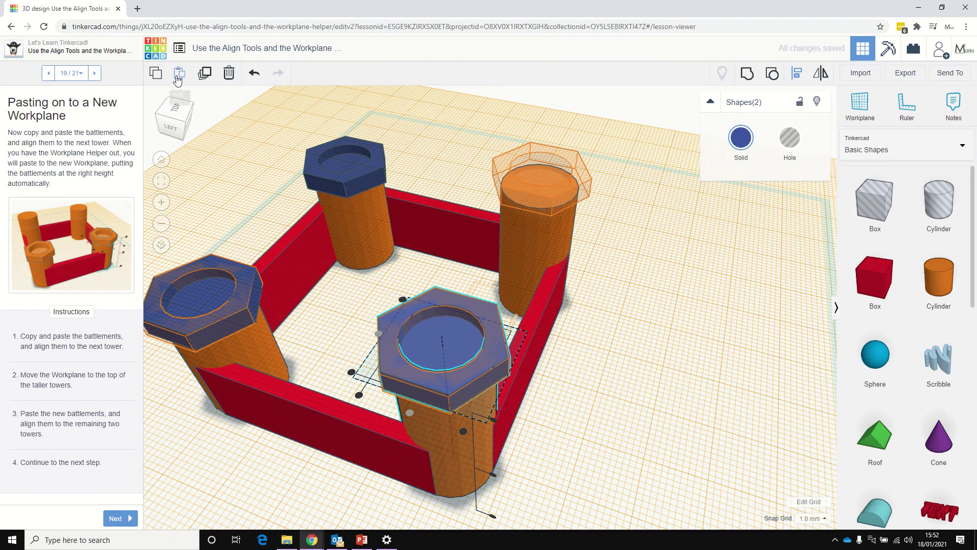
click(157, 77)
click(180, 75)
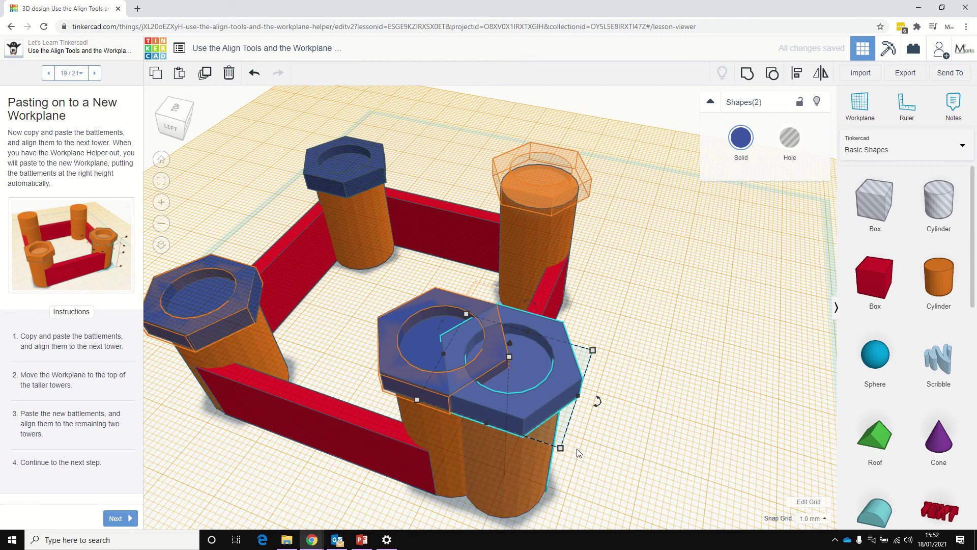
key(ctrl+z)
Copy and paste only the battlement from the finished taller tower and move the copy near the last uncapped tower
click(437, 330)
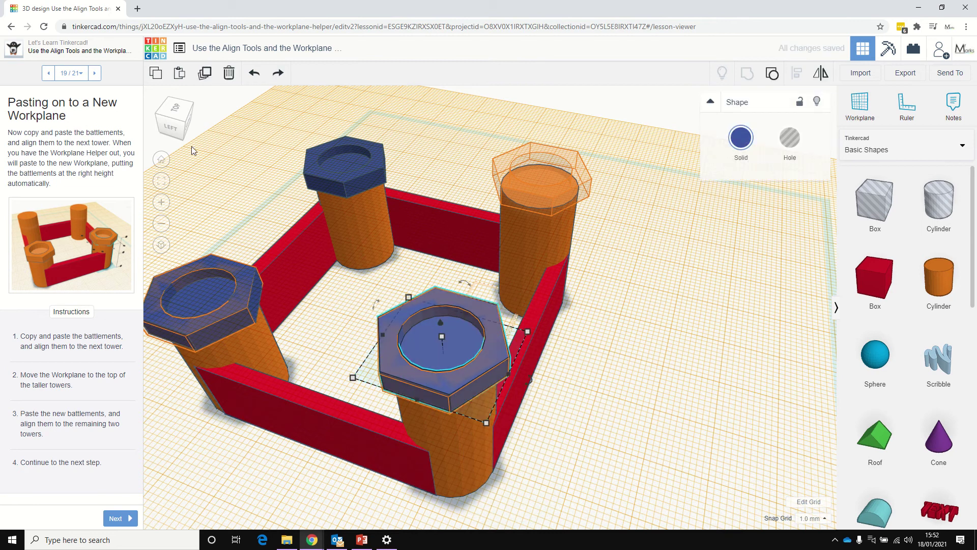
click(157, 77)
click(179, 74)
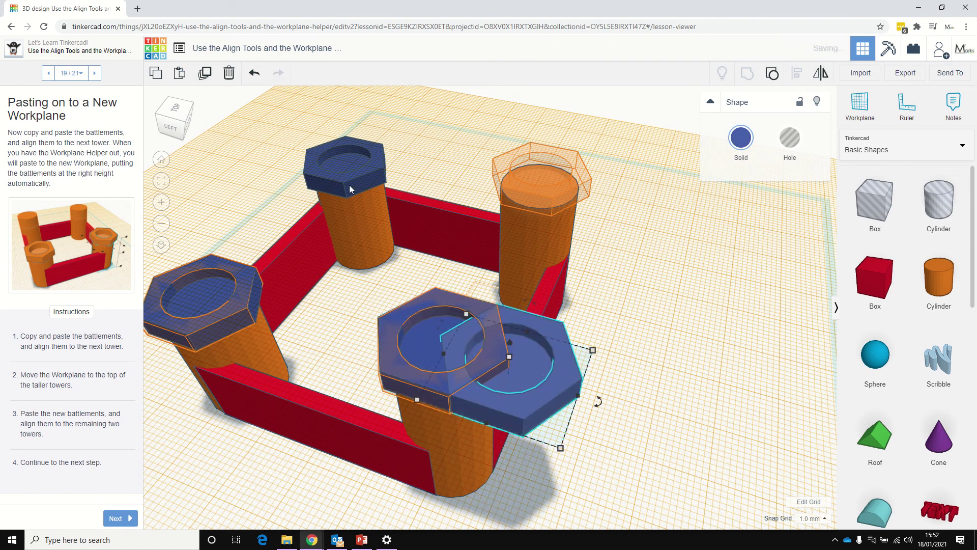
drag(539, 366, 533, 200)
right_drag(533, 199, 486, 275)
Align the fourth battlement with the last tower so it is centered along both horizontal directions, and clear the selection
shift+click(547, 308)
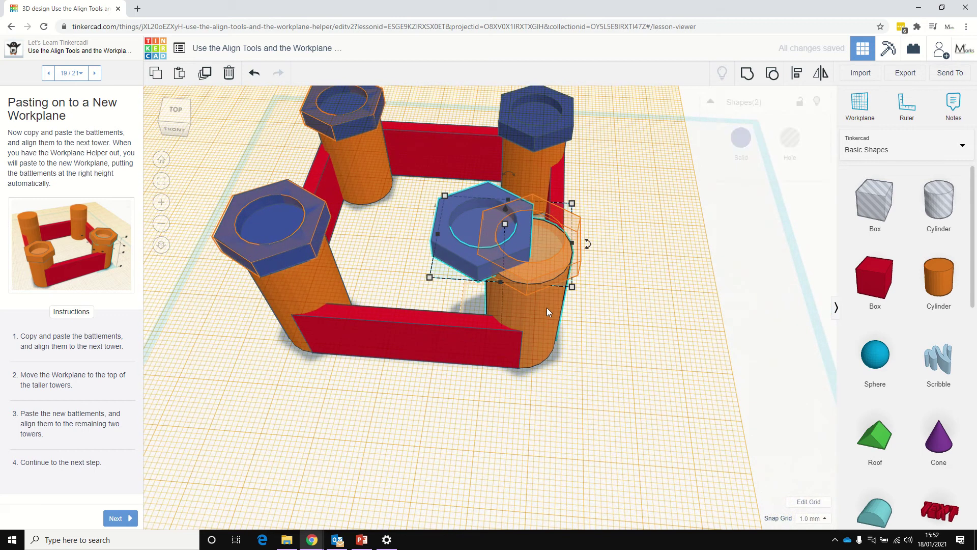
click(798, 76)
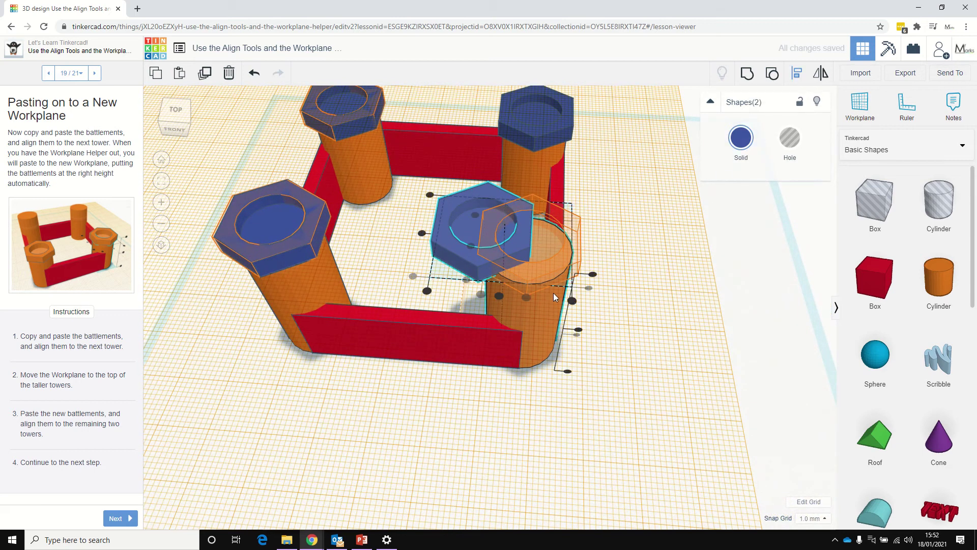
click(527, 299)
right_drag(527, 300, 647, 303)
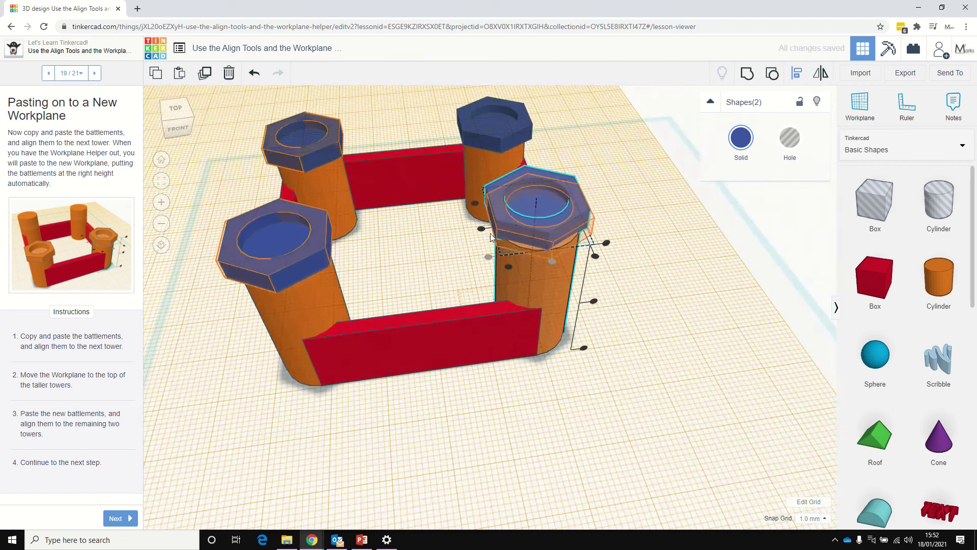
click(482, 230)
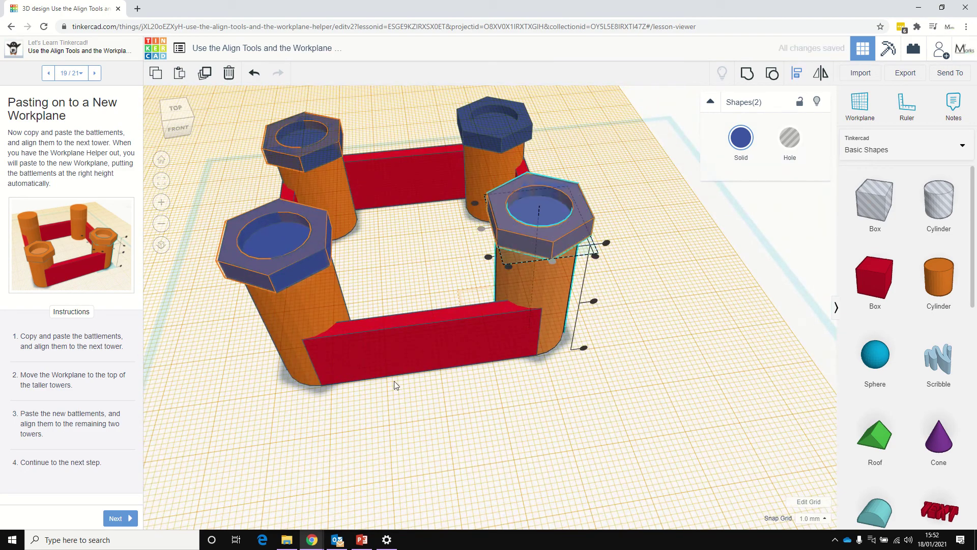
click(476, 464)
Continue to lesson page 20 about the new coordinate system and turn the castle's front wall into view
right_drag(433, 457, 521, 453)
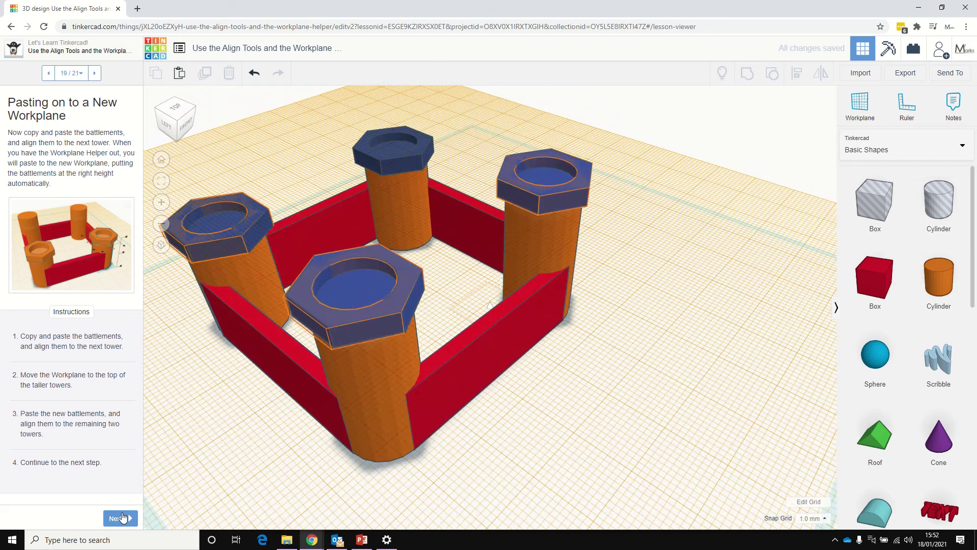
click(122, 517)
right_drag(445, 465, 434, 425)
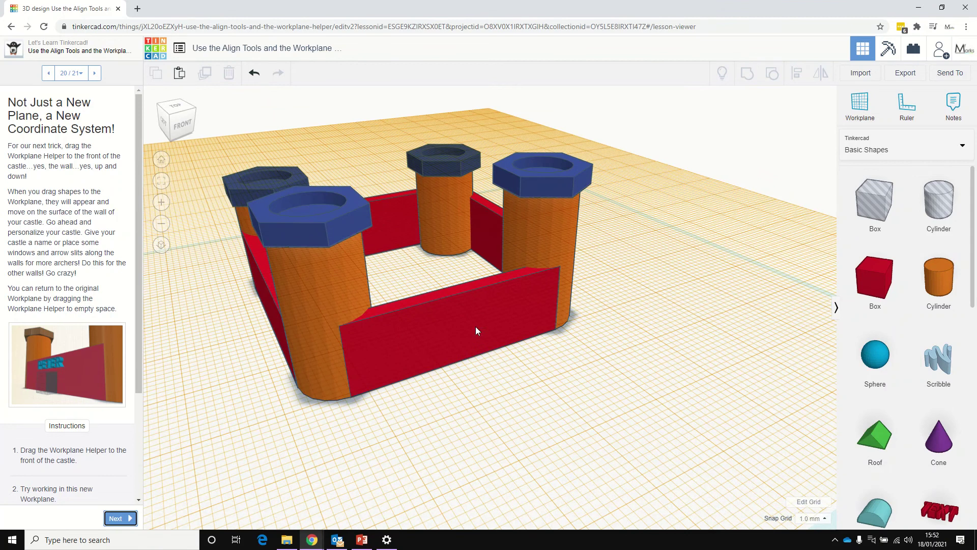
Place the Workplane on the outer face of the castle's front wall
right_drag(544, 382, 485, 304)
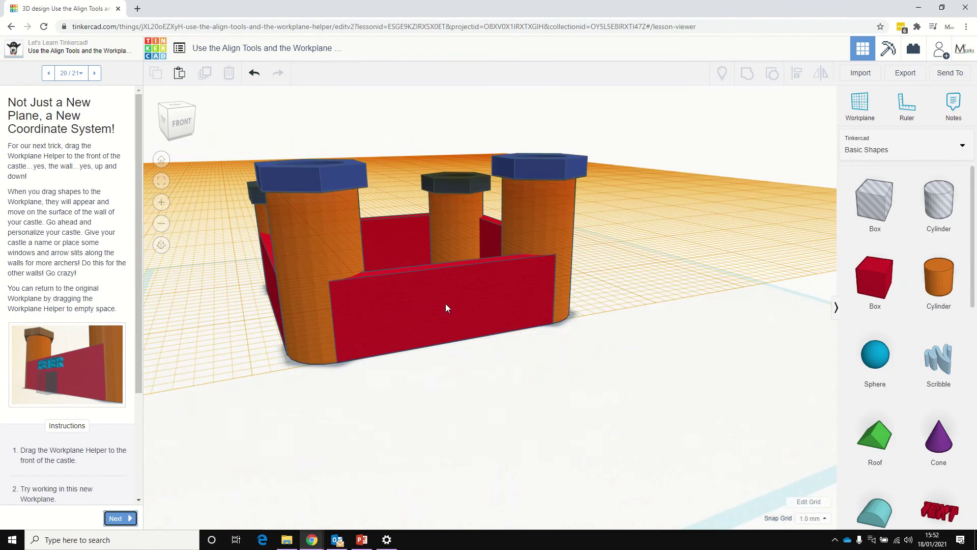
right_drag(445, 357, 458, 352)
drag(860, 104, 504, 344)
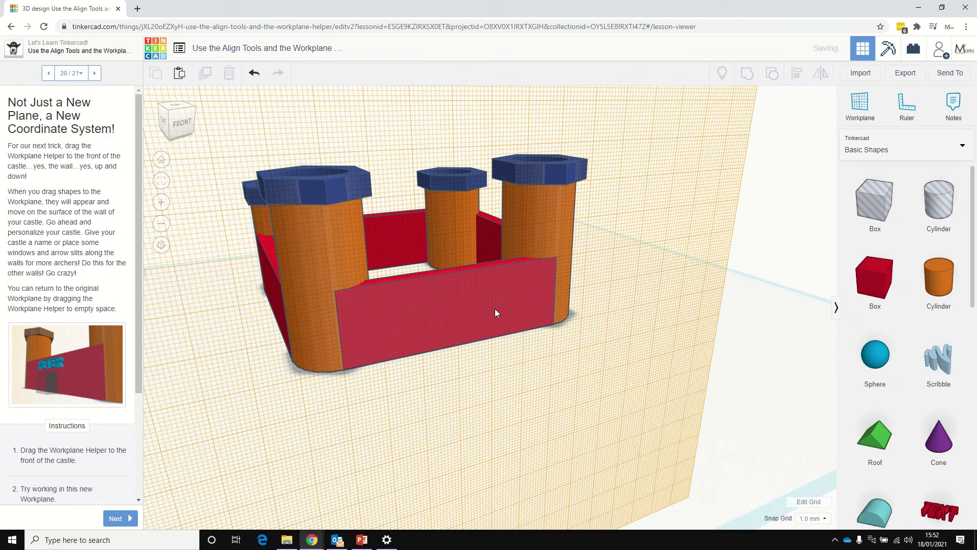
right_drag(495, 309, 397, 239)
scroll(475, 290, up, 5)
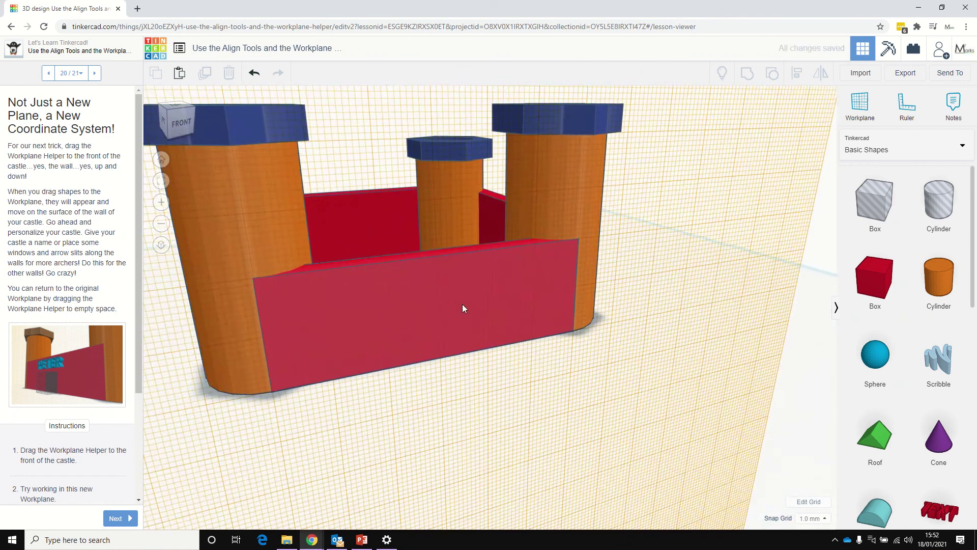
scroll(66, 404, down, 3)
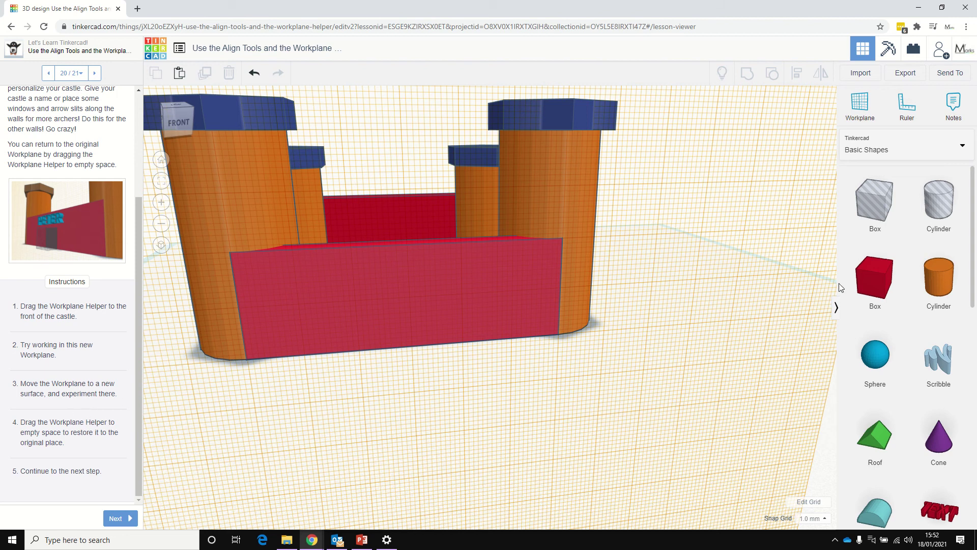
Add a solid box to the front wall's Workplane and resize it to about 9 mm wide and 12 mm high along the wall
drag(875, 278, 438, 343)
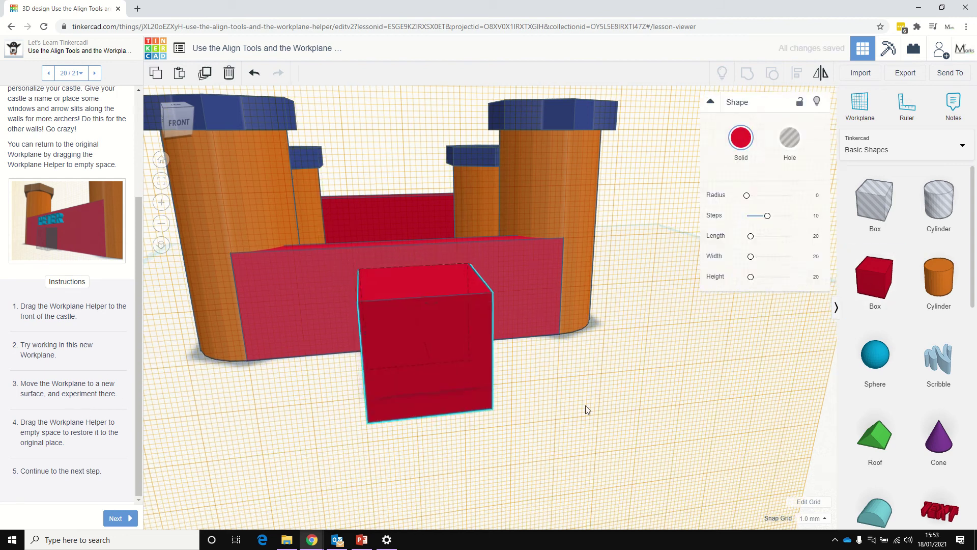
right_drag(587, 407, 605, 413)
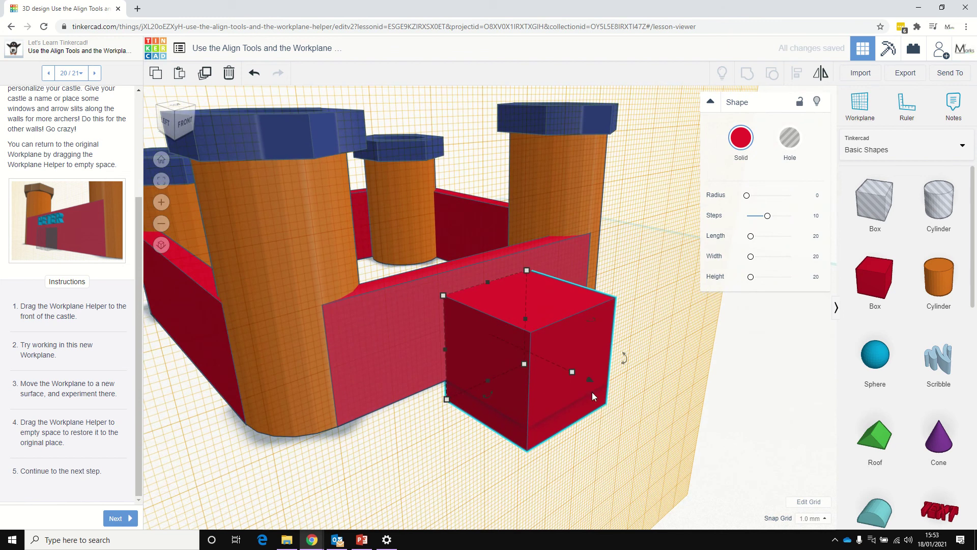
drag(590, 380, 582, 399)
drag(591, 379, 548, 365)
right_drag(629, 411, 537, 400)
drag(447, 250, 391, 275)
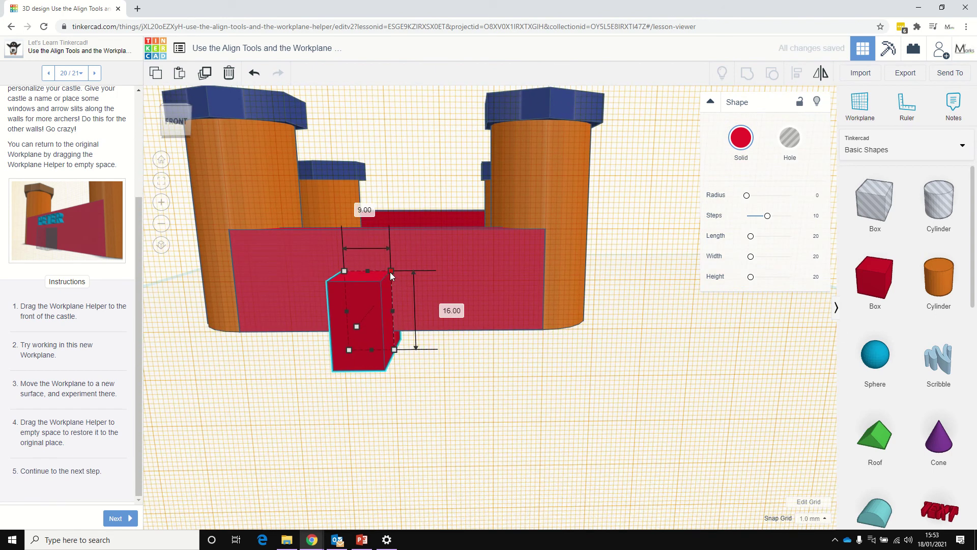
click(417, 382)
click(374, 345)
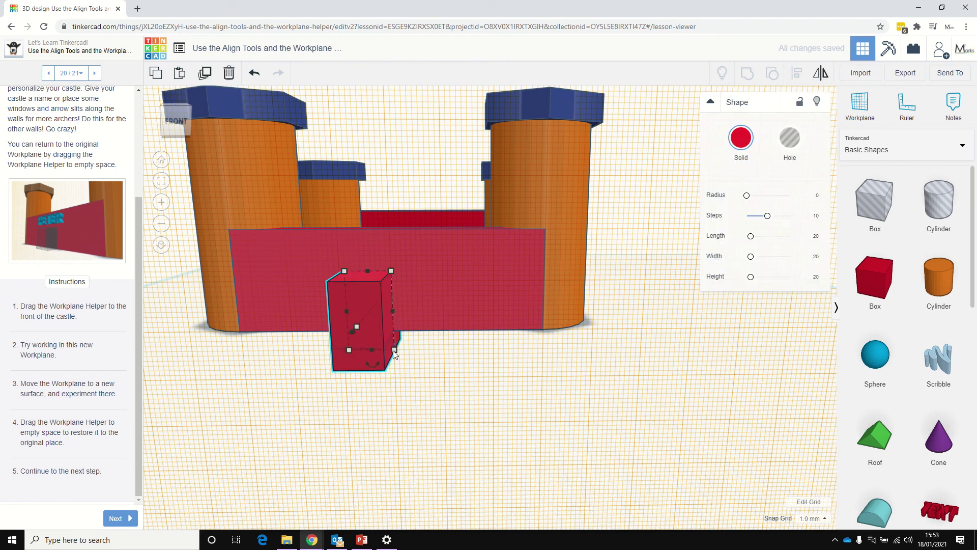
drag(392, 350, 395, 335)
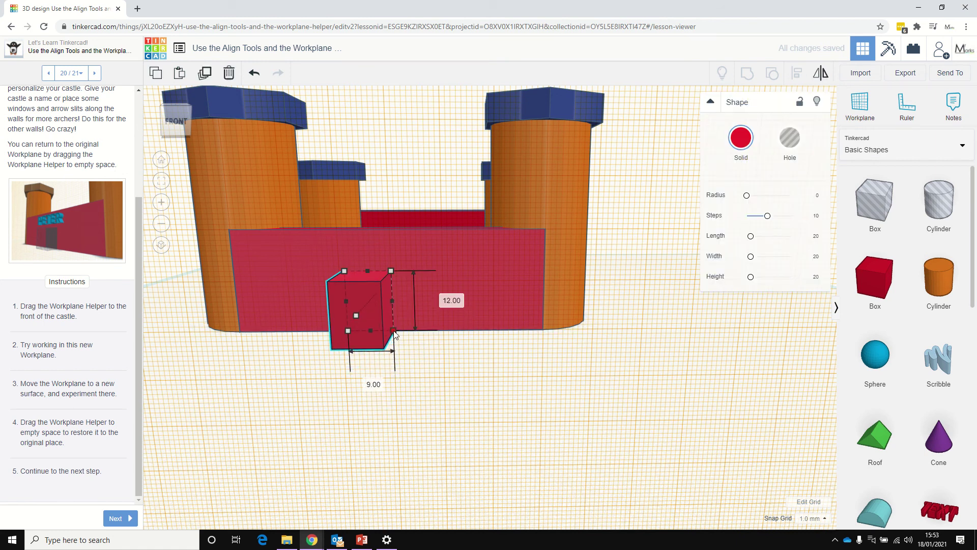
click(429, 358)
Turn the small box into a hole and position it at the base of the front wall, near the middle
drag(358, 301, 379, 304)
right_drag(378, 304, 540, 402)
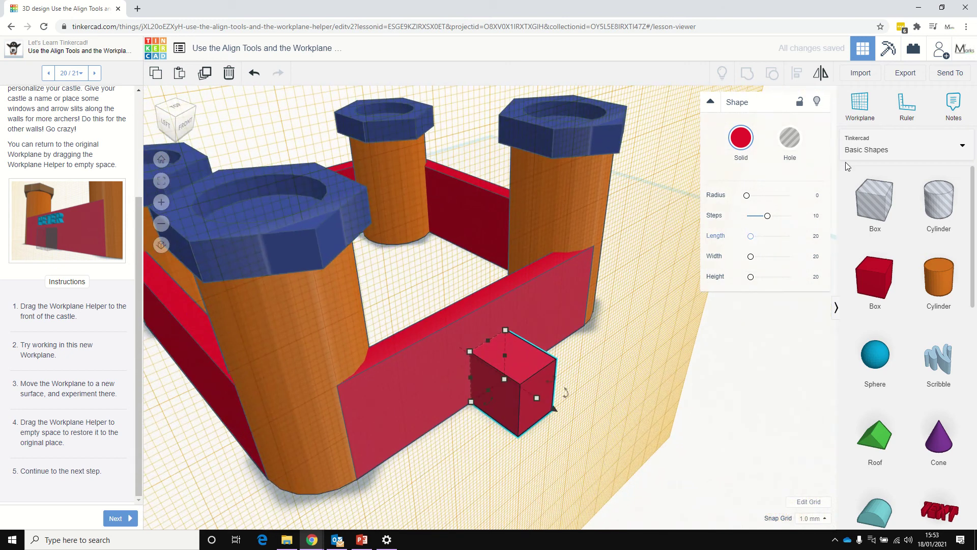
click(799, 148)
mouse_move(512, 407)
mouse_down()
mouse_move(497, 396)
mouse_move(509, 410)
mouse_up()
right_drag(576, 423, 498, 372)
drag(489, 365, 482, 361)
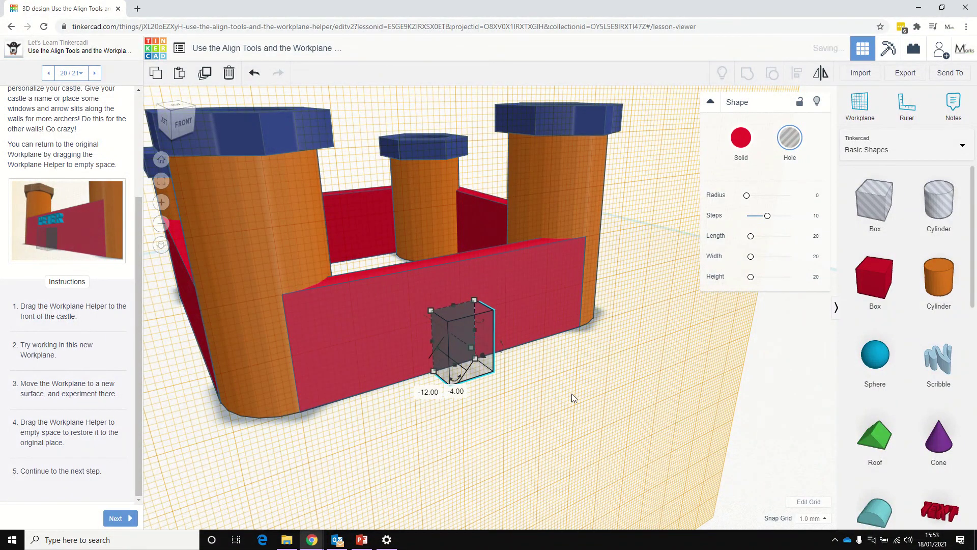
Group the hole box with the front wall to cut a doorway, and clear the selection
shift+click(532, 280)
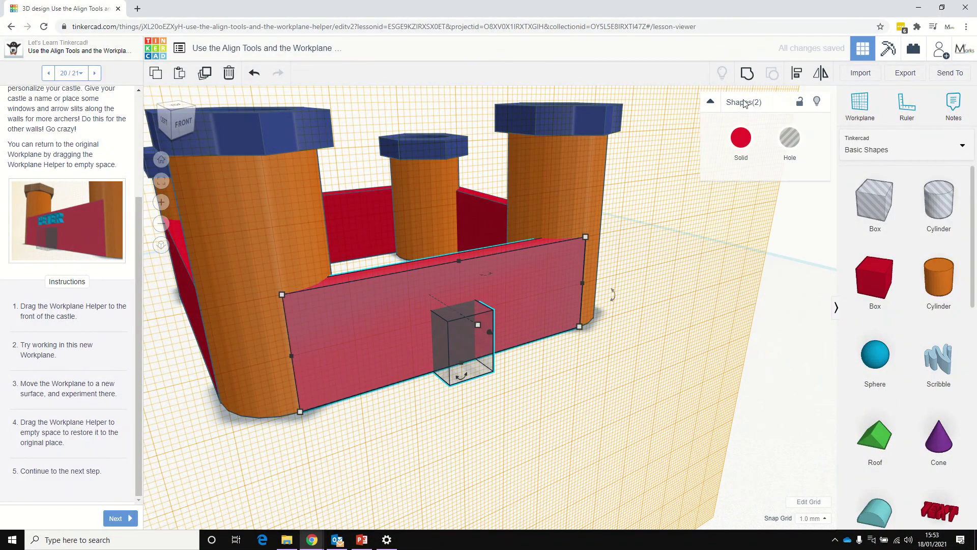
click(748, 74)
click(603, 355)
right_drag(603, 355, 557, 360)
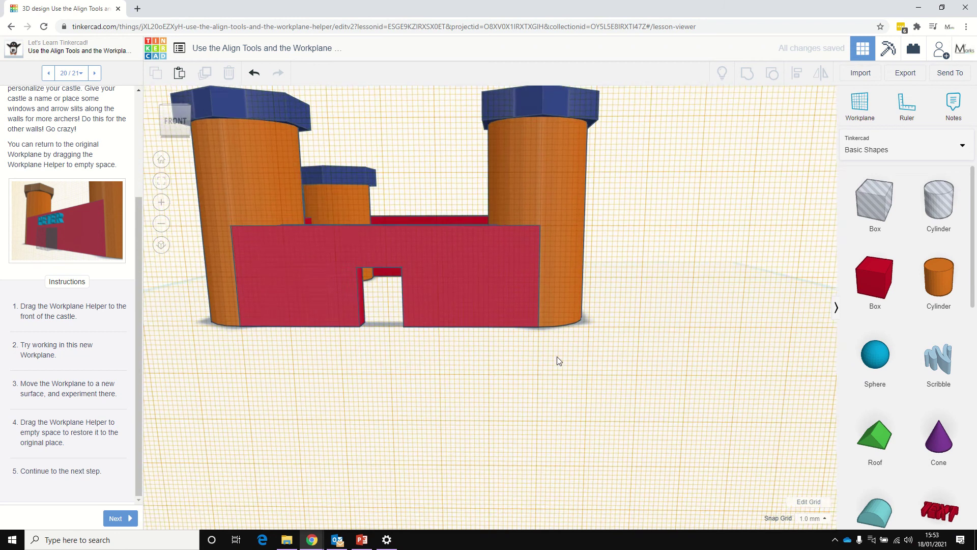
Add a Text shape on the front wall and set its text to the castle owner's first name followed by CASTLE
drag(943, 506, 395, 251)
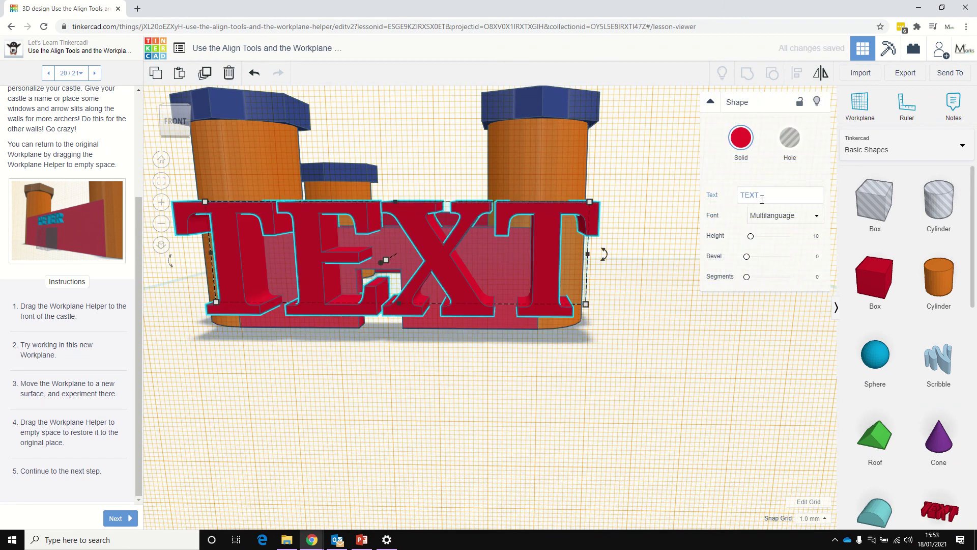
text(MA)
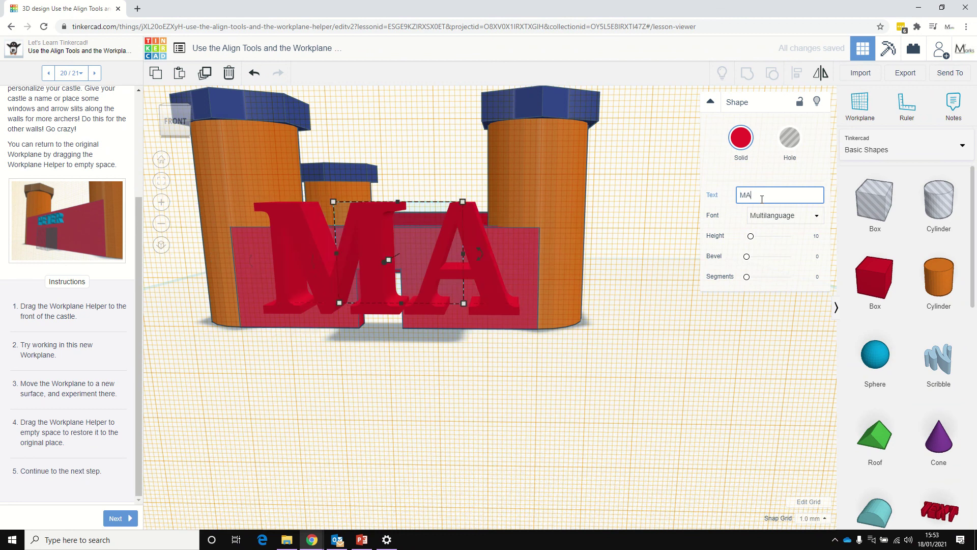
text(RKS CASTLE)
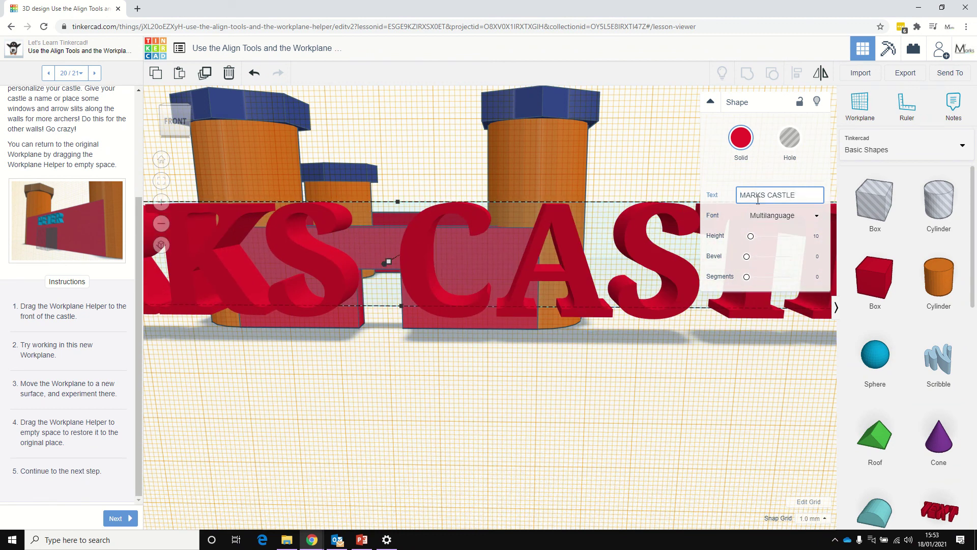
Shrink the castle name text to about 20.55 mm by 1.91 mm and color it blue
scroll(738, 348, down, 5)
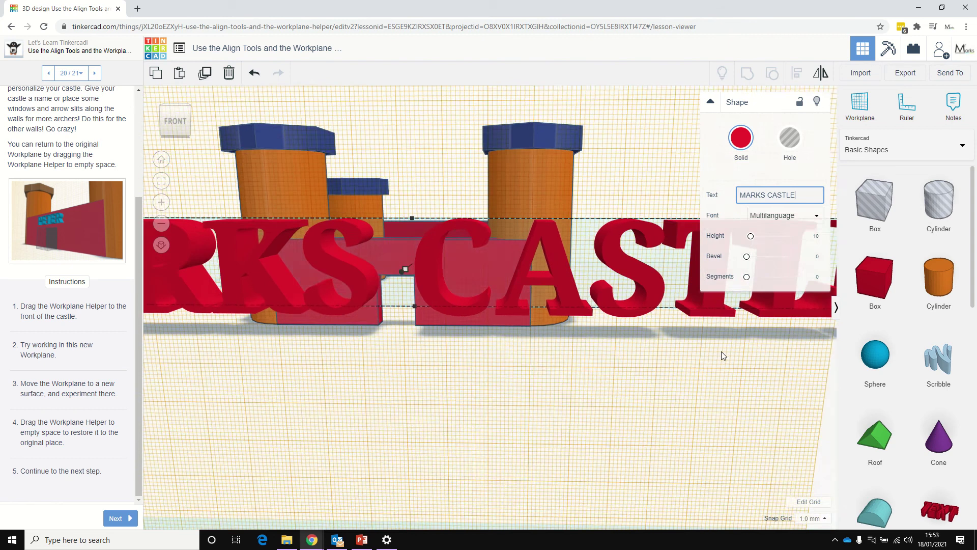
drag(242, 295, 689, 274)
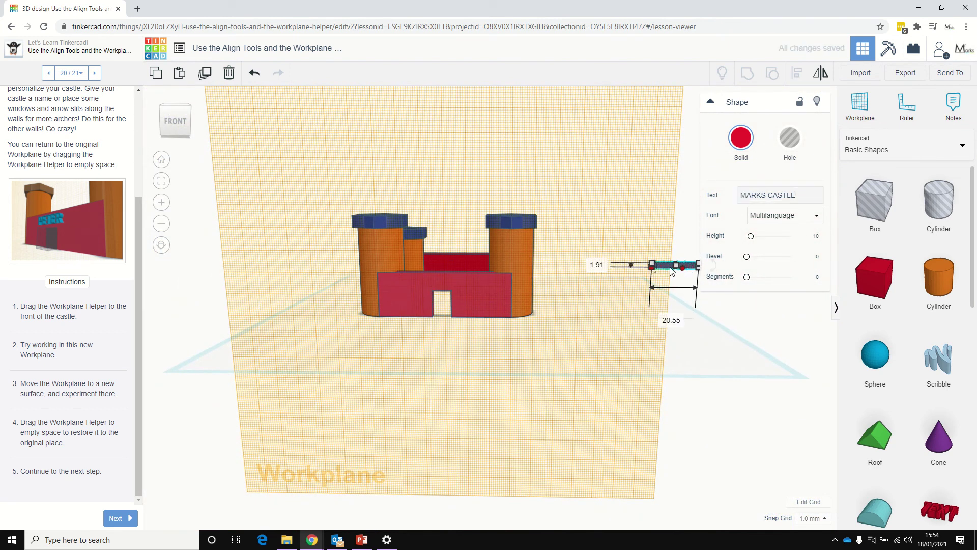
click(733, 148)
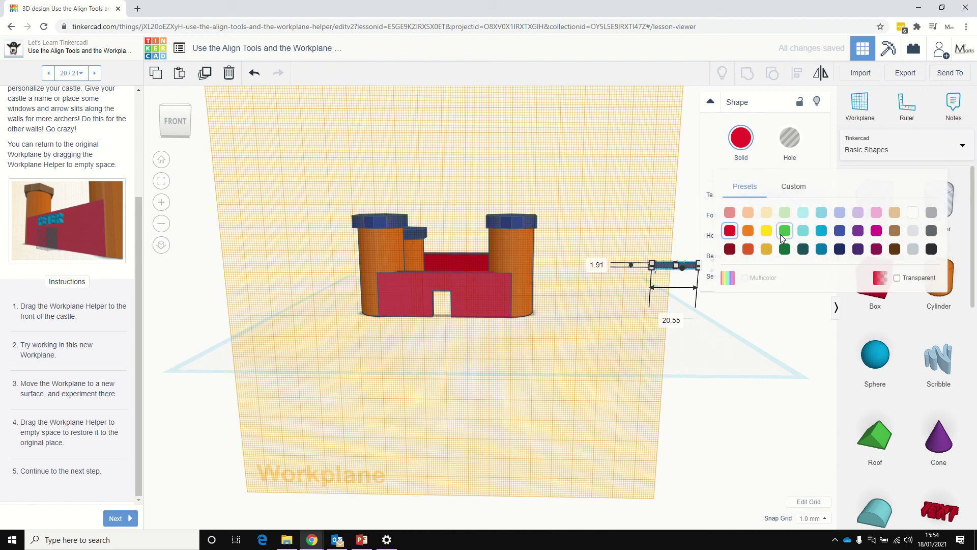
click(840, 249)
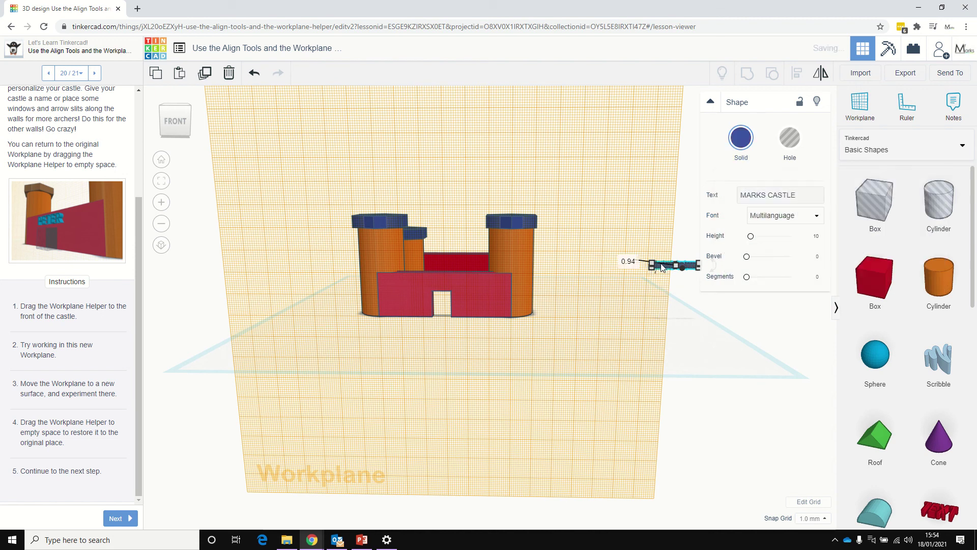
Move the castle name text onto the front wall just above the doorway, and clear the selection
scroll(615, 268, up, 2)
scroll(689, 262, down, 4)
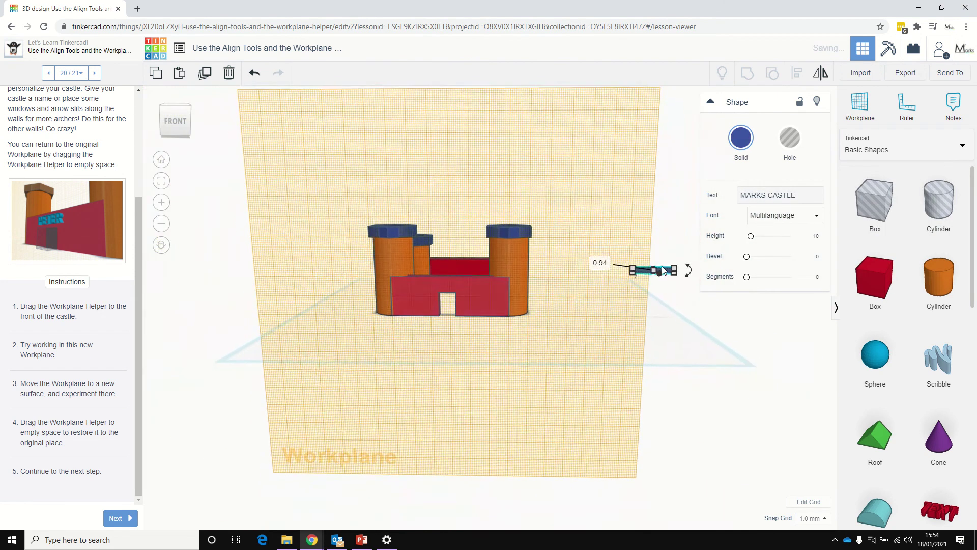
click(633, 301)
mouse_move(633, 301)
right_down()
mouse_move(634, 311)
mouse_move(616, 296)
right_up()
click(599, 281)
scroll(592, 284, up, 5)
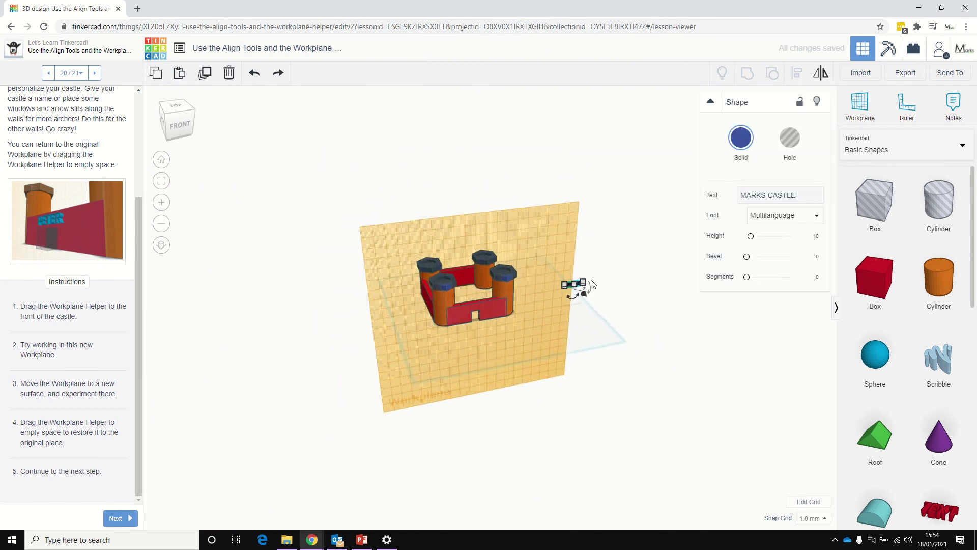
drag(682, 261, 440, 307)
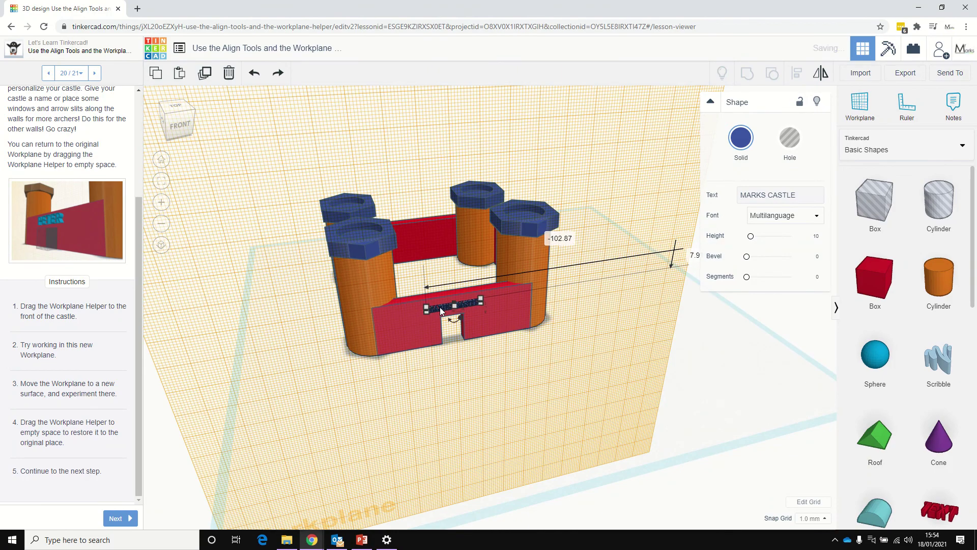
scroll(441, 306, down, 2)
scroll(484, 302, up, 4)
scroll(410, 301, up, 5)
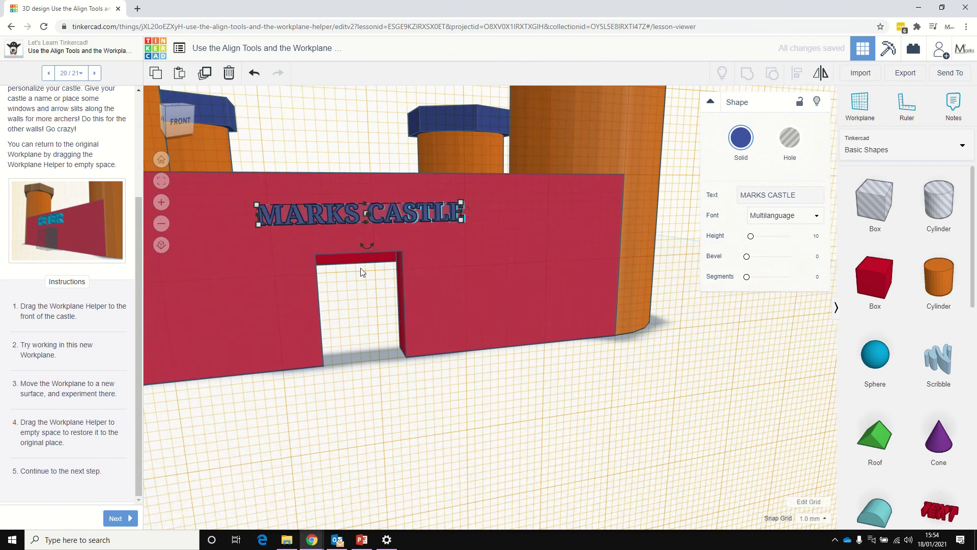
click(331, 216)
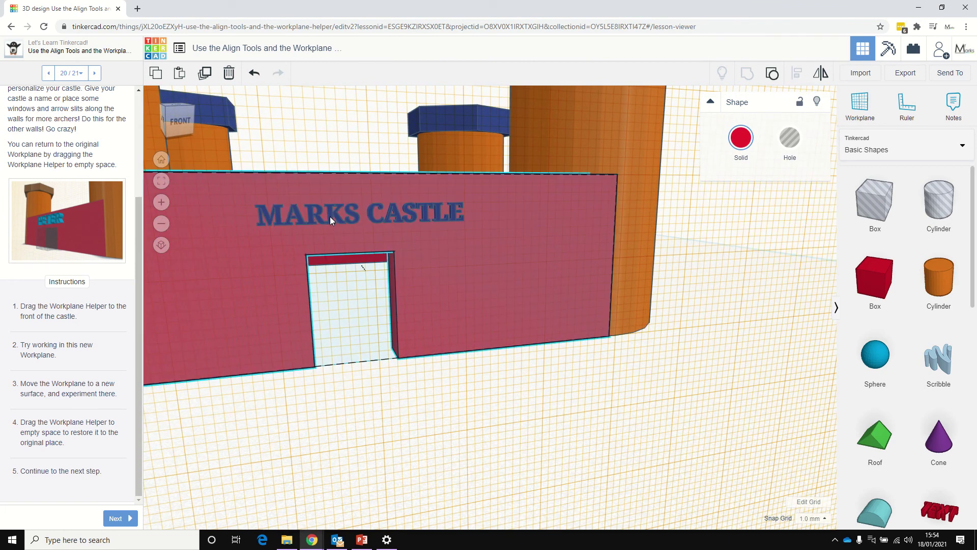
click(607, 391)
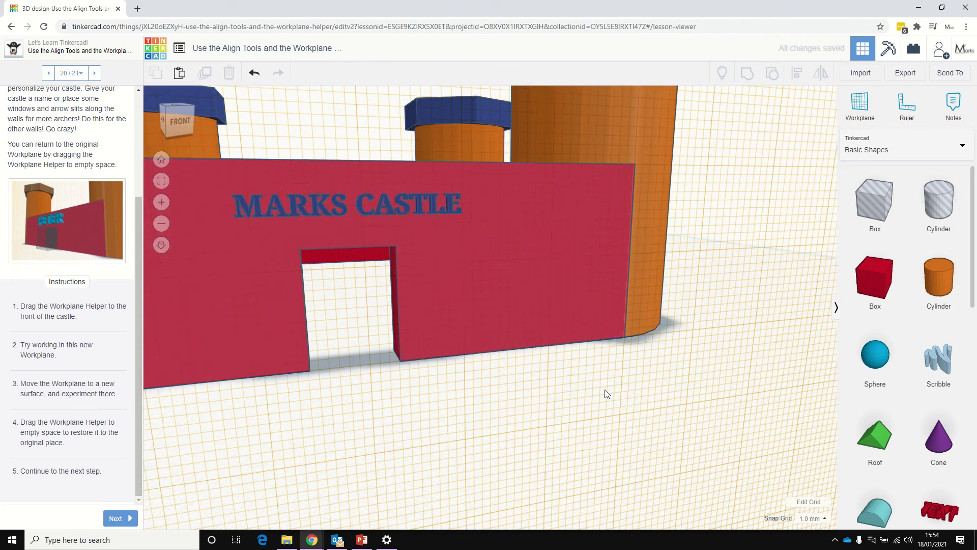
Move the Workplane from the front wall to the underside of the castle, using a tower's base
scroll(609, 391, down, 5)
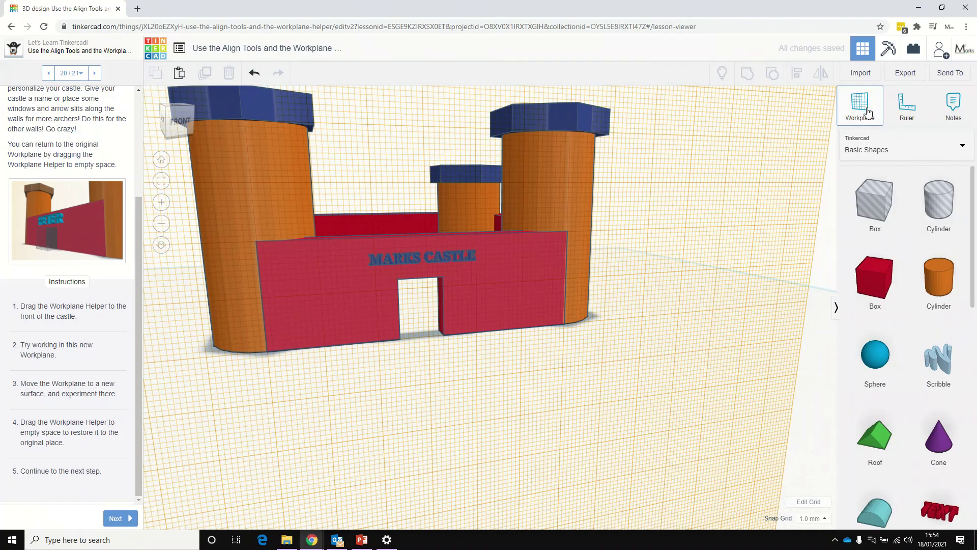
click(868, 113)
click(585, 258)
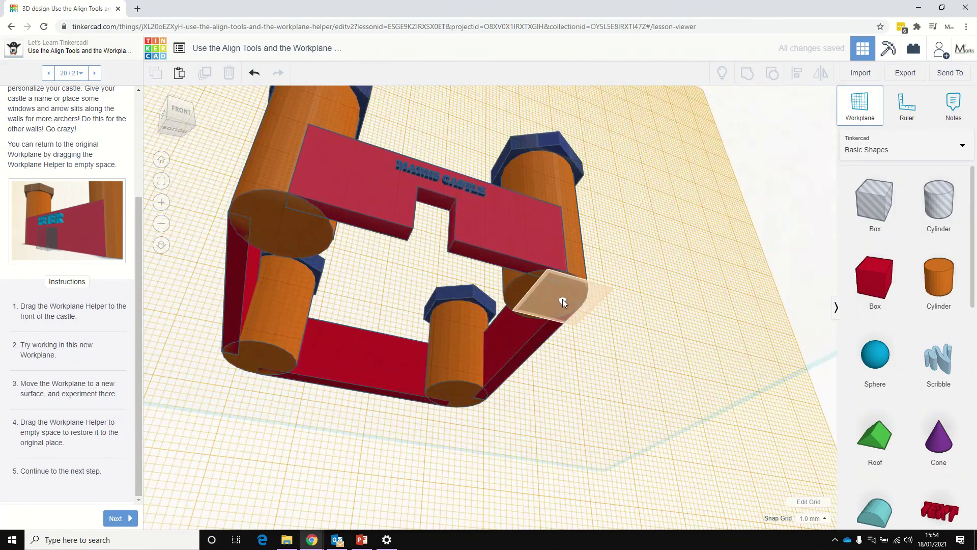
click(563, 300)
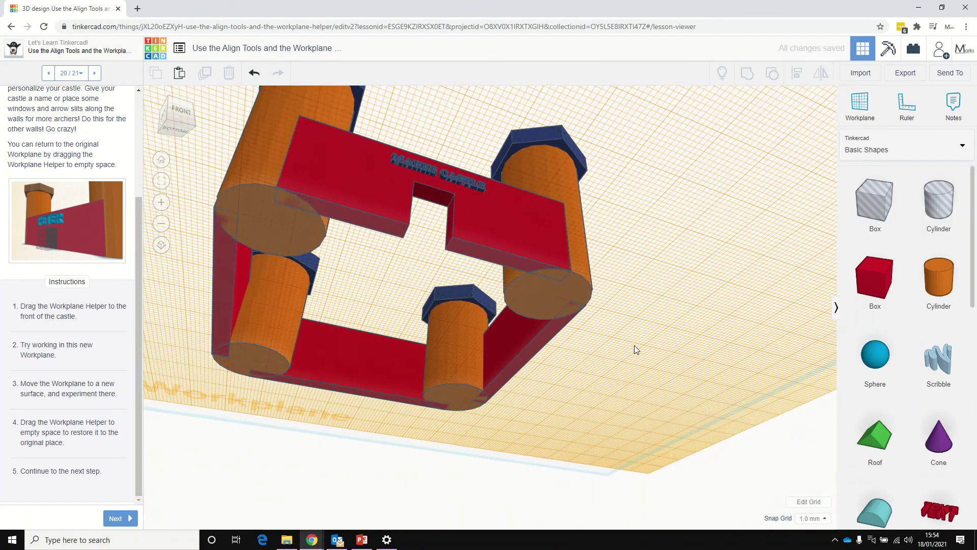
Turn the castle's front back into view and continue to lesson page 21 about printing the project
right_drag(634, 345, 556, 334)
scroll(594, 326, up, 5)
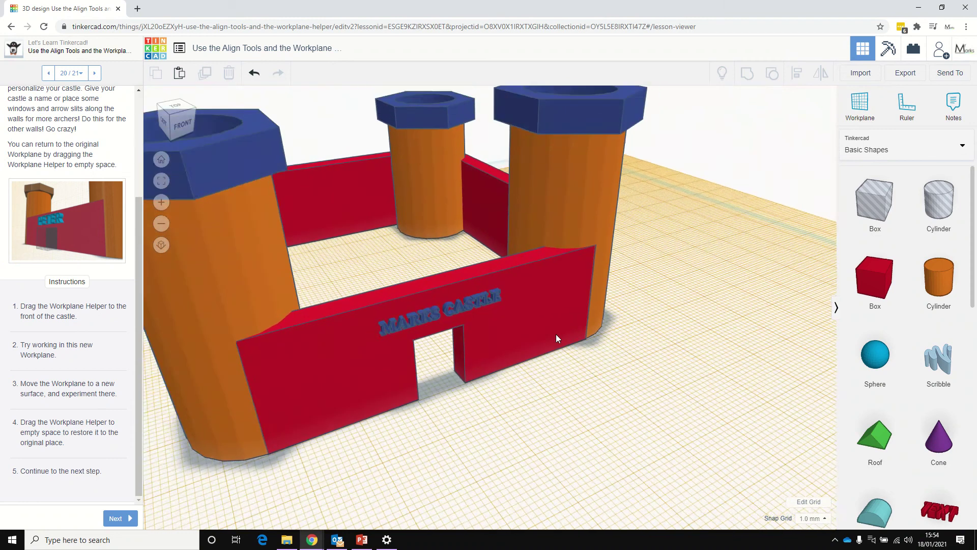
scroll(556, 334, down, 3)
click(116, 518)
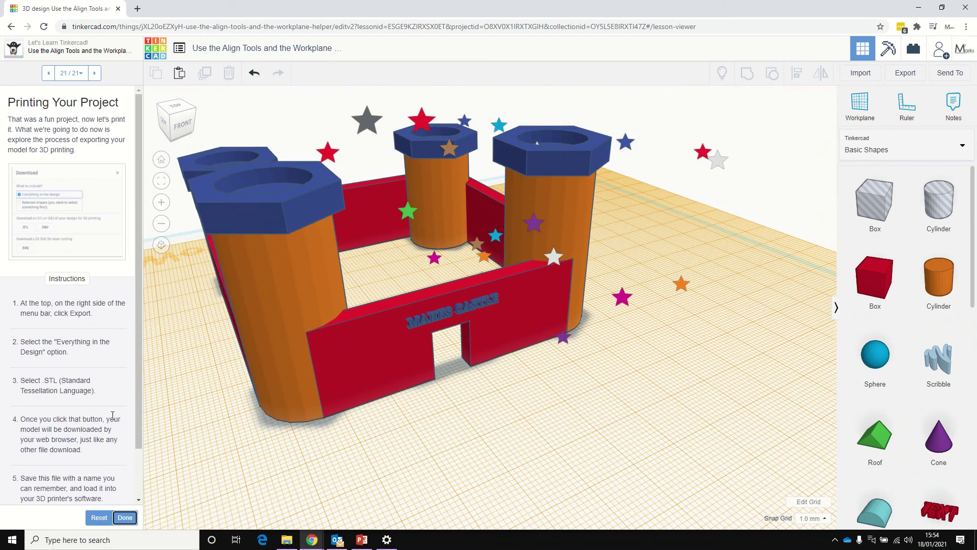